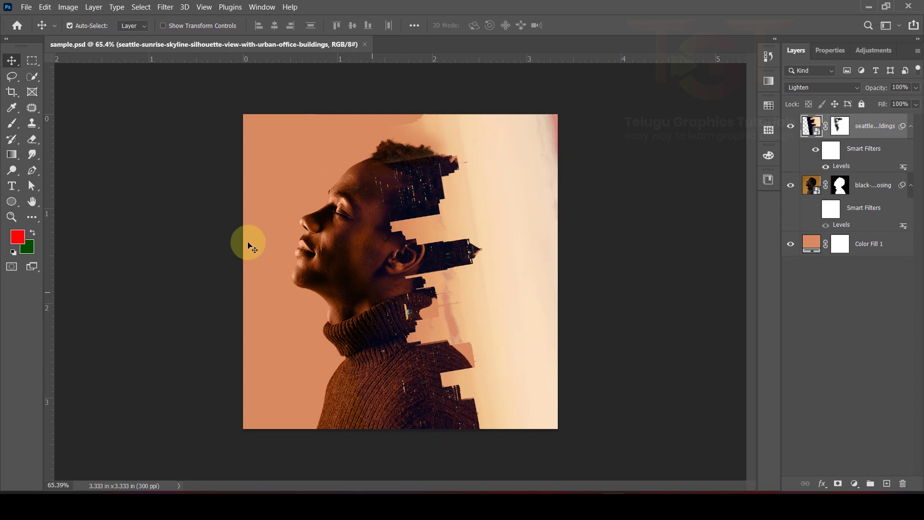
- Choose File > New over sample.psd to start a blank document
click(26, 6)
click(35, 18)
- Create a 1200 × 1000 px document at 300 ppi
double_click(621, 130)
text(120)
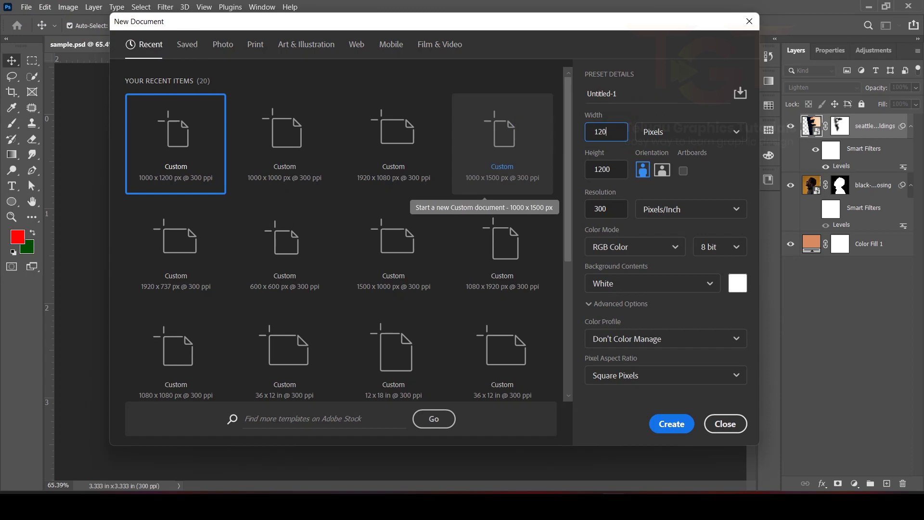
key(Tab)
key(Tab)
text(1000)
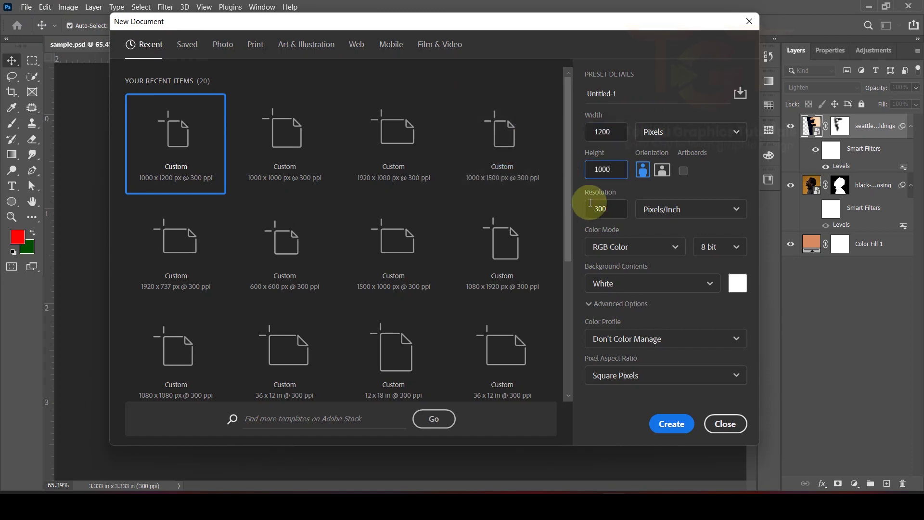
click(667, 424)
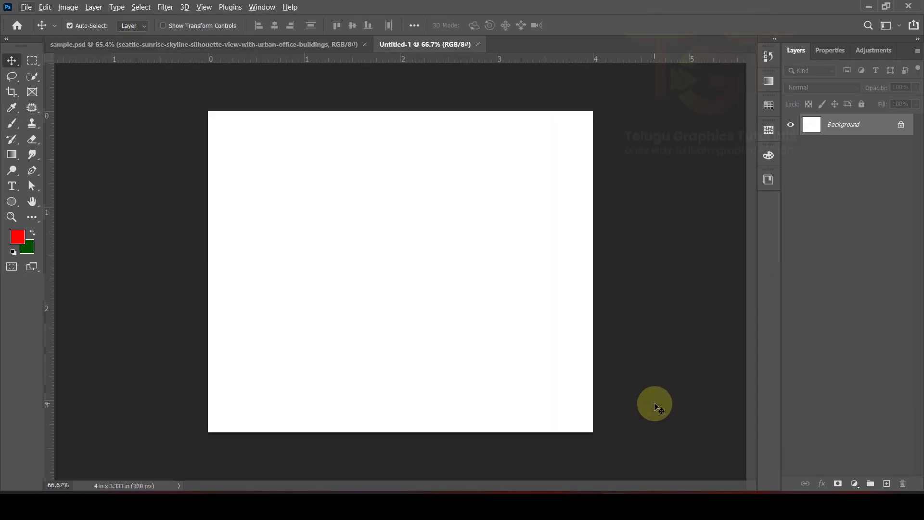
- Place the portrait photo, enlarge it to 18.02%, shift it left and commit
click(488, 489)
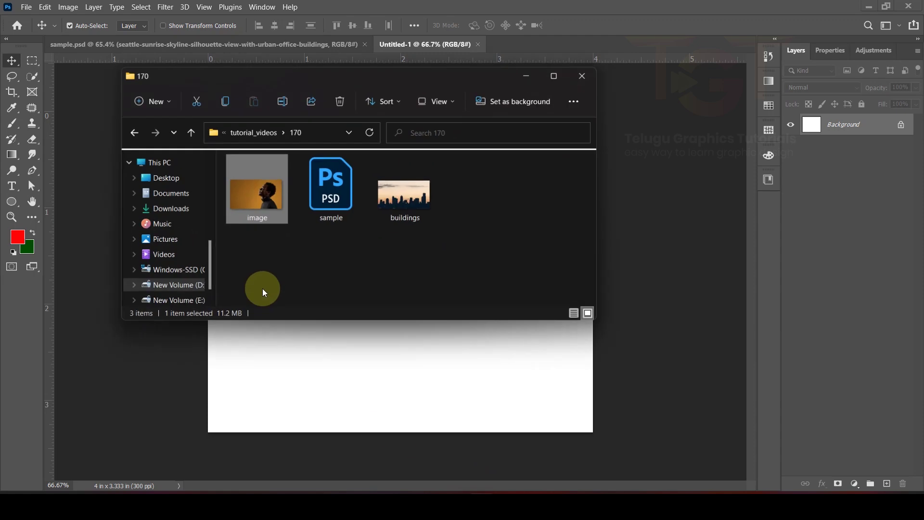
click(376, 384)
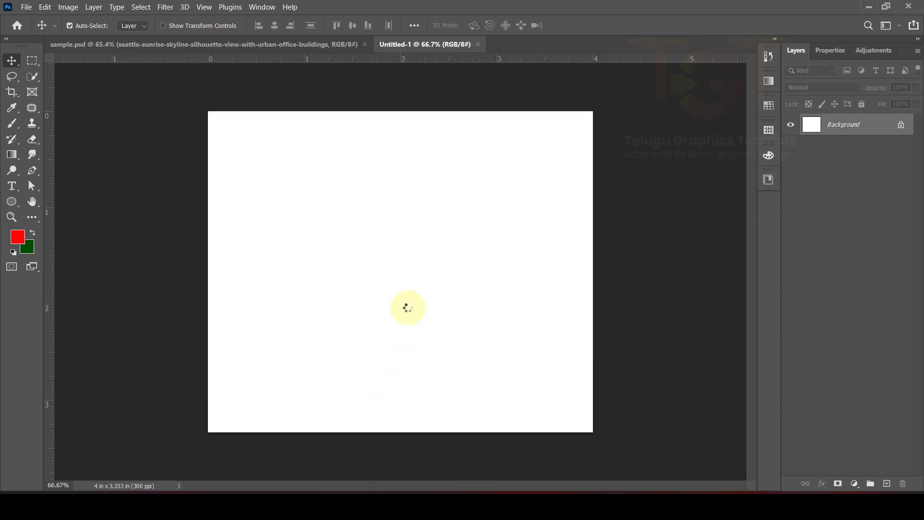
drag(593, 163, 698, 114)
drag(543, 213, 383, 232)
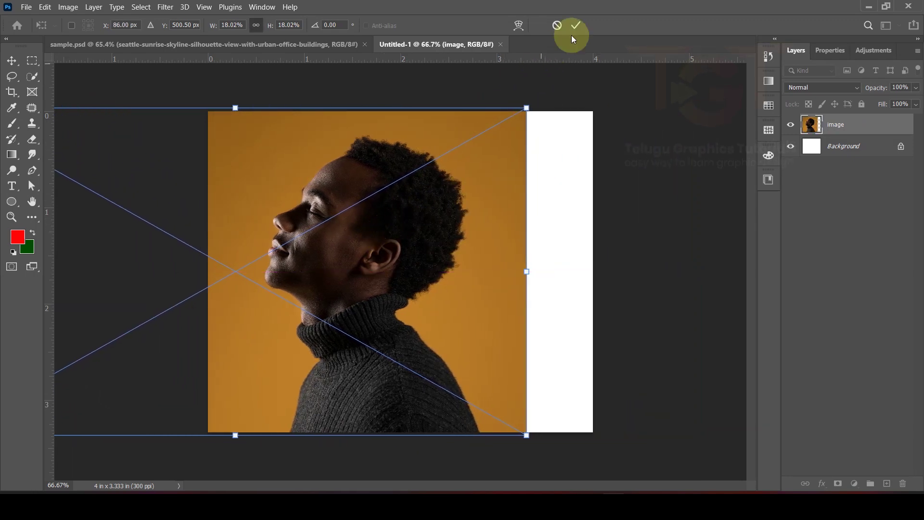
click(580, 25)
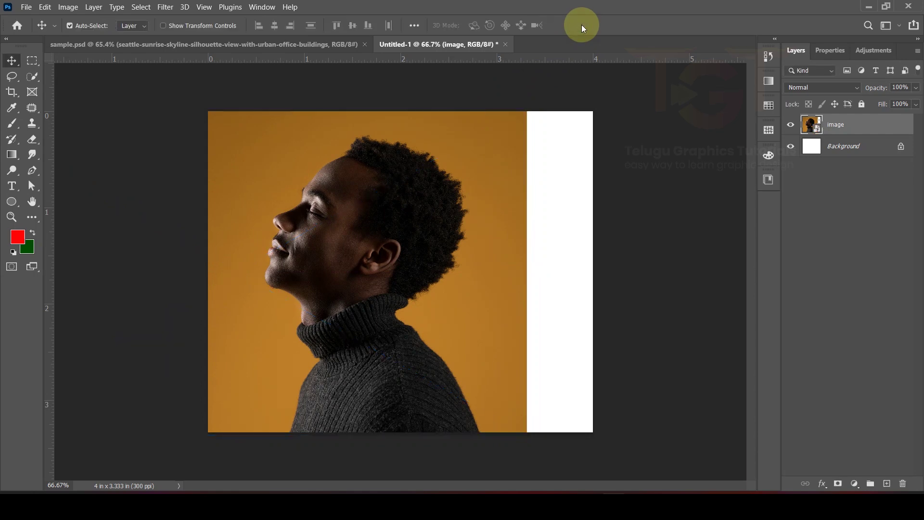
- Select the man with the Quick Selection Tool and Select > Subject, then enter Select and Mask
click(32, 75)
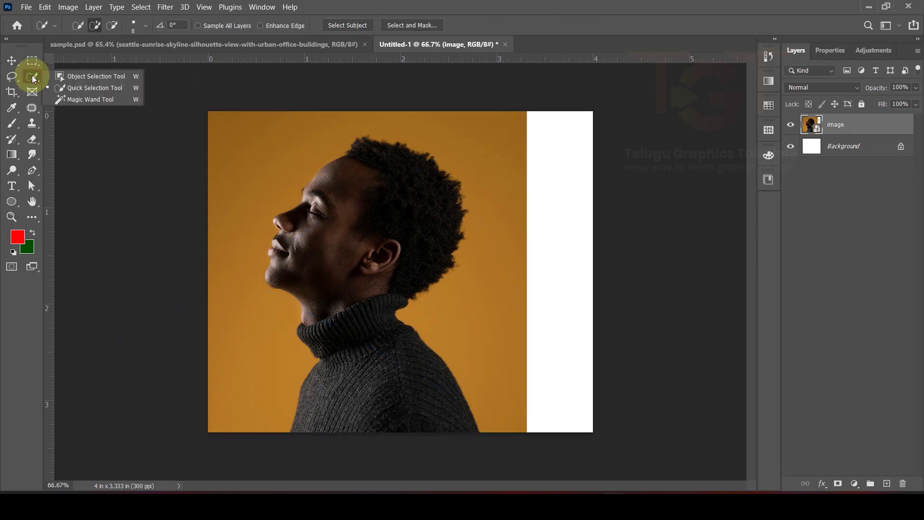
click(81, 89)
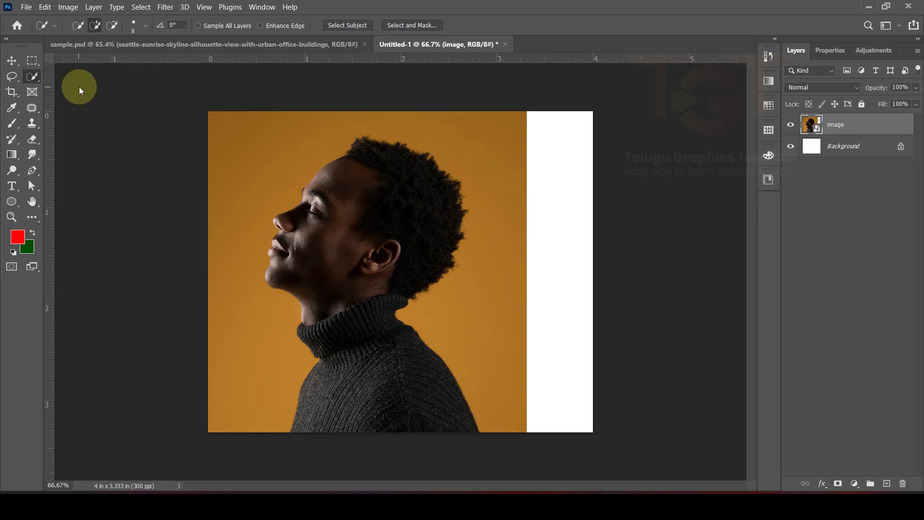
click(140, 7)
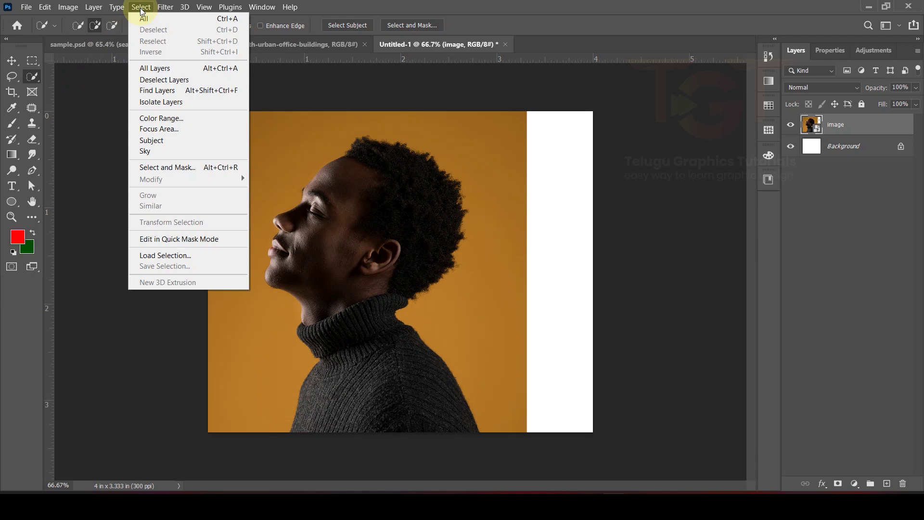
click(141, 139)
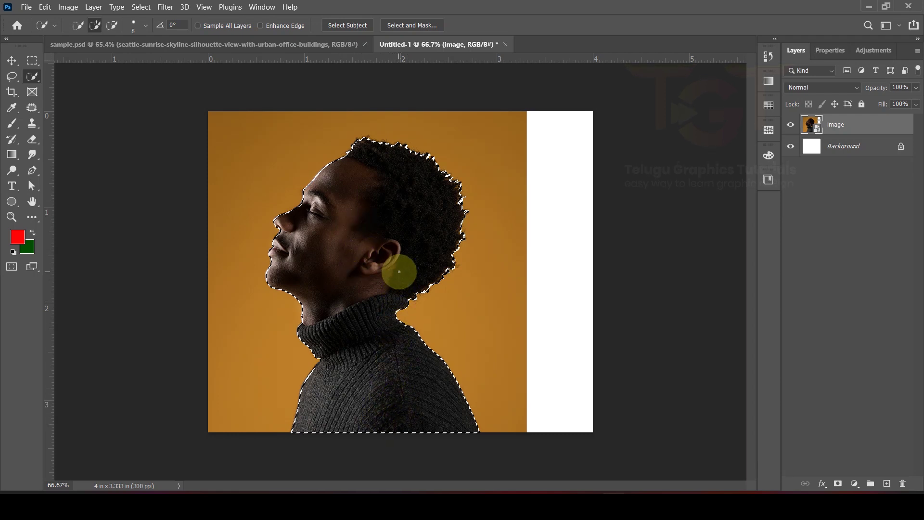
click(420, 25)
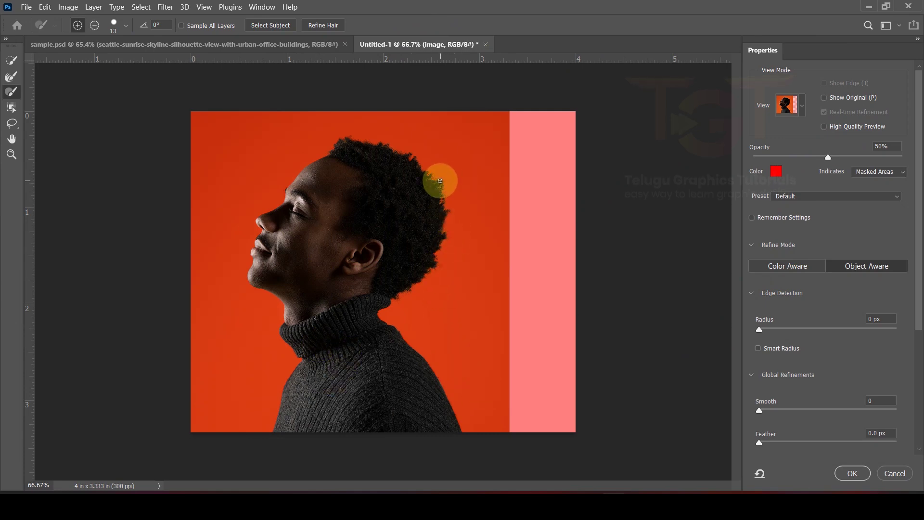
- Refine the hair edge with the Refine Edge Brush
scroll(440, 181, up, 5)
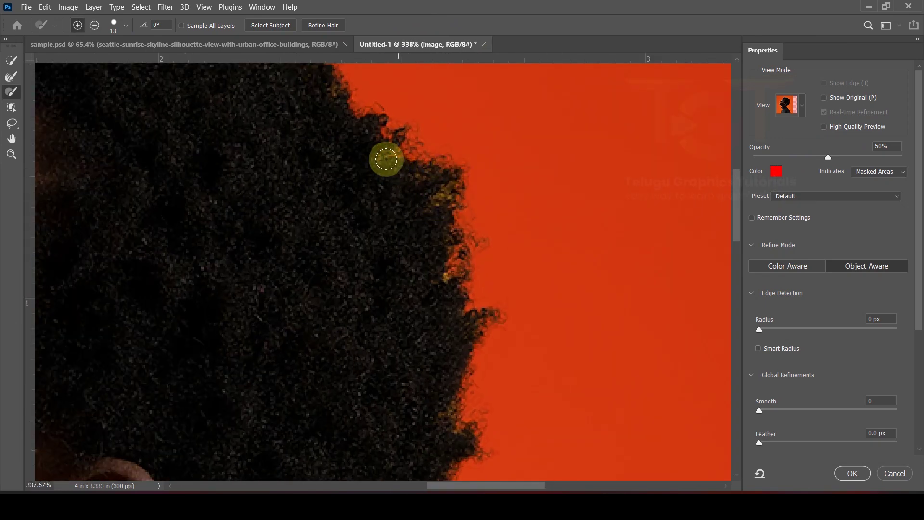
click(12, 79)
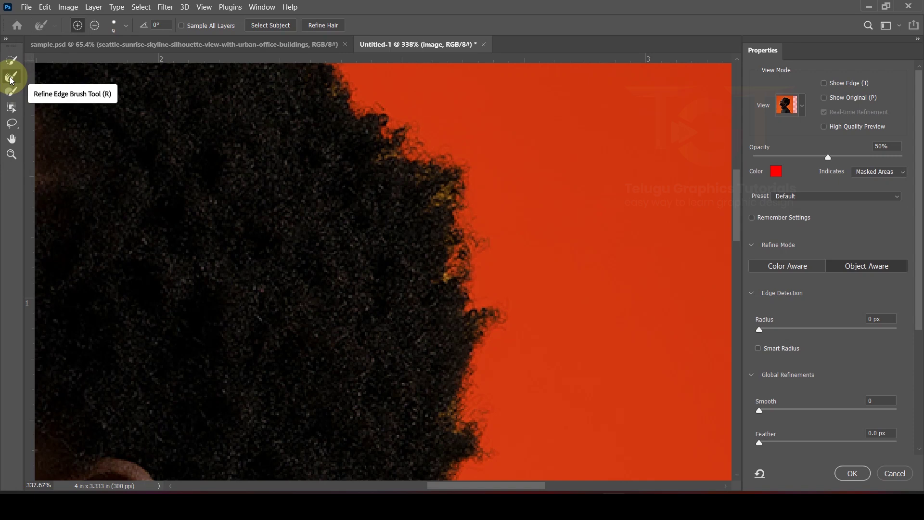
mouse_move(437, 206)
mouse_down()
mouse_move(453, 187)
mouse_move(431, 208)
mouse_move(469, 229)
mouse_move(441, 198)
mouse_move(454, 234)
mouse_move(440, 287)
mouse_up()
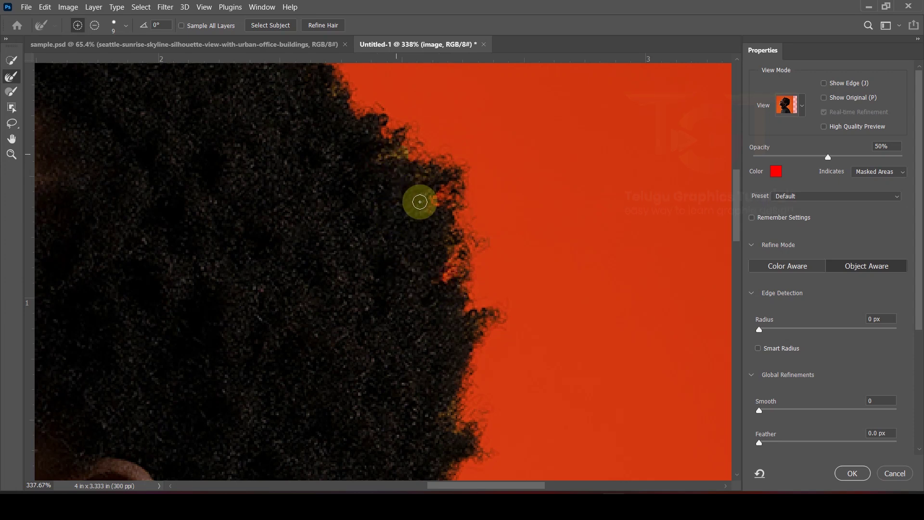
- Output the selection to a new layer with layer mask and apply it
scroll(421, 202, down, 5)
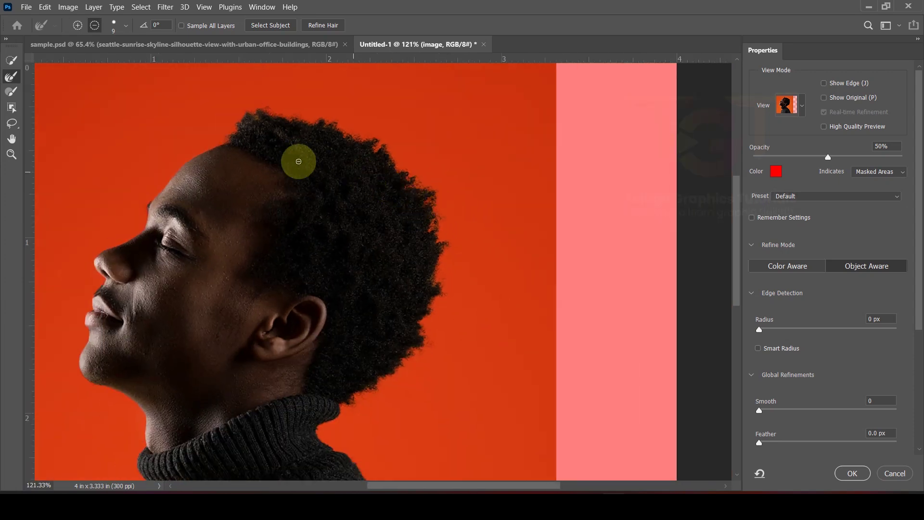
scroll(294, 219, down, 1)
scroll(746, 389, down, 7)
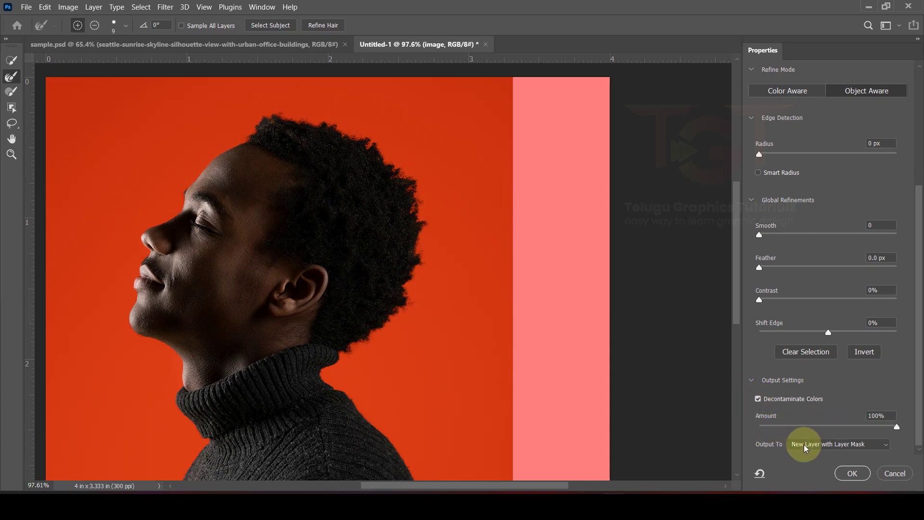
click(819, 444)
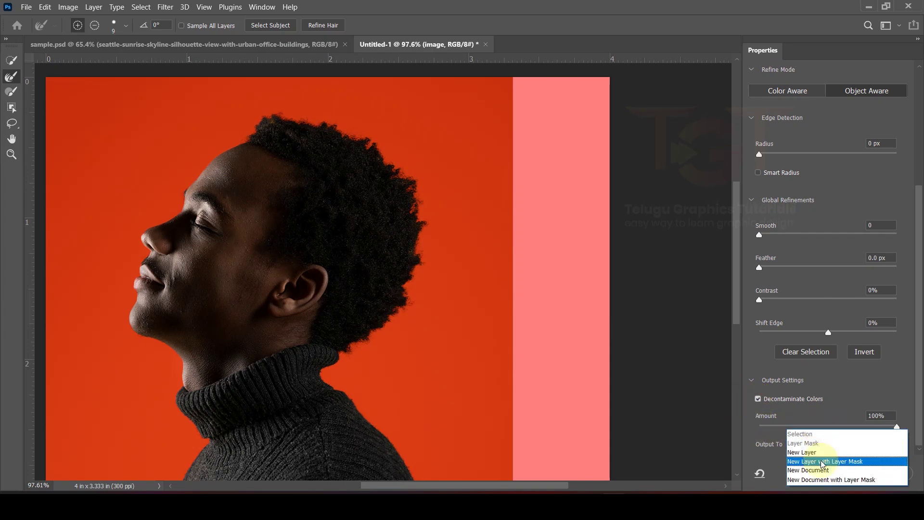
click(824, 462)
click(854, 474)
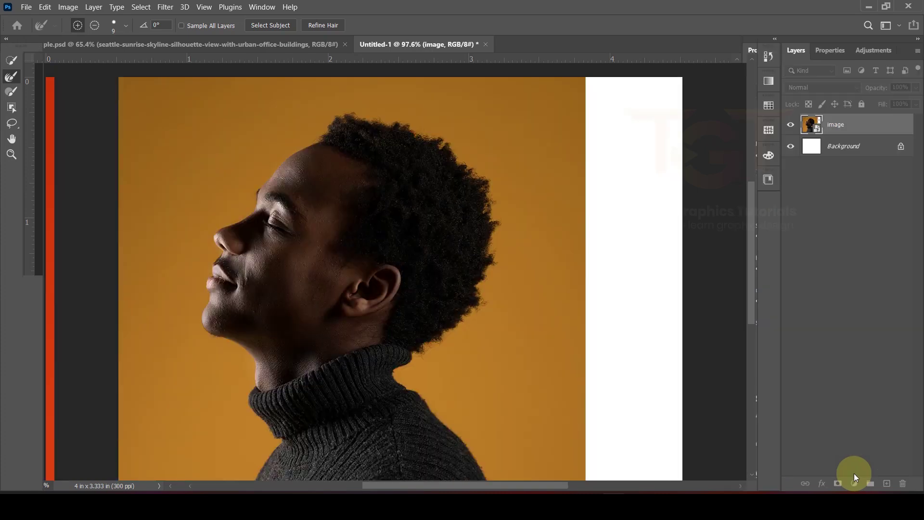
scroll(534, 312, down, 3)
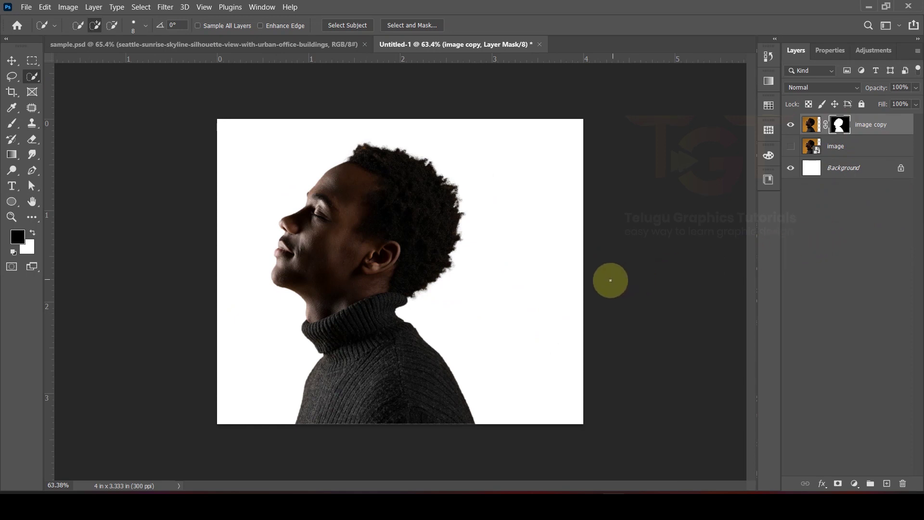
- Place the buildings photo, rotate it about 85 degrees, enlarge it and commit
key(alt+Tab)
drag(412, 215, 440, 351)
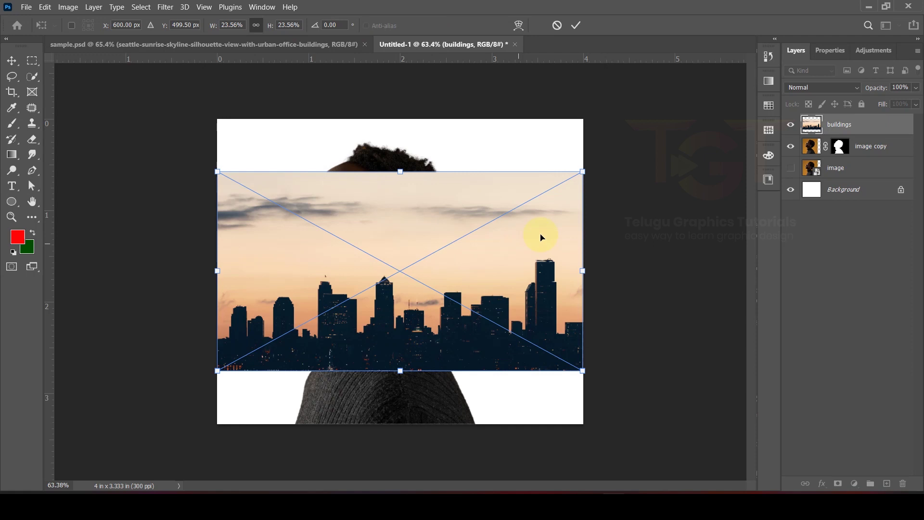
drag(592, 162, 491, 396)
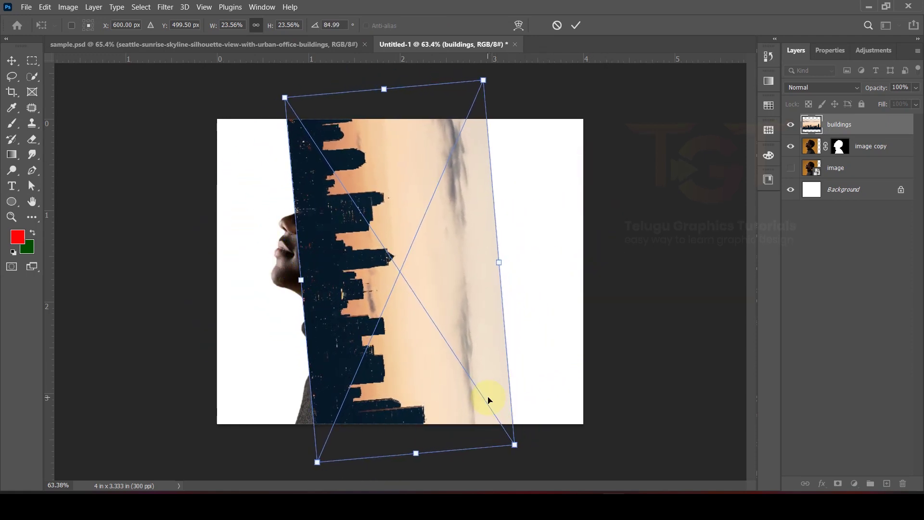
drag(501, 263, 594, 266)
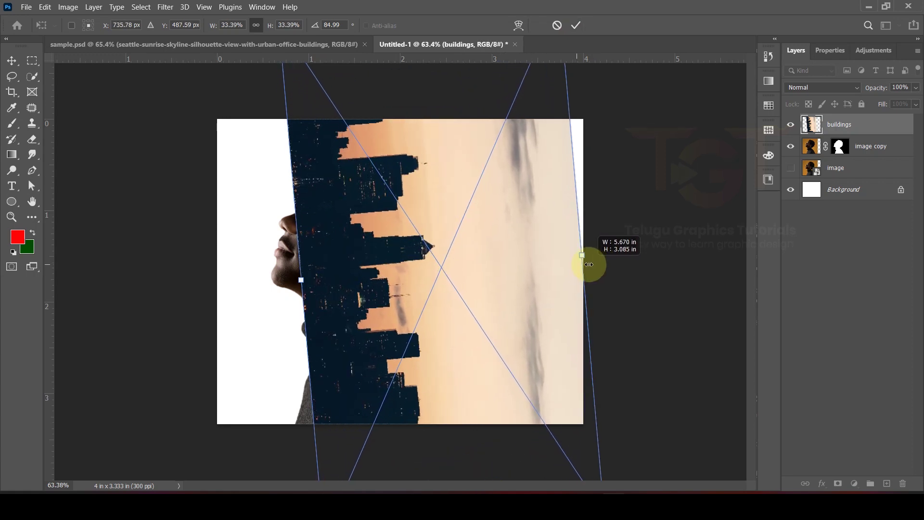
drag(479, 266, 520, 268)
click(576, 25)
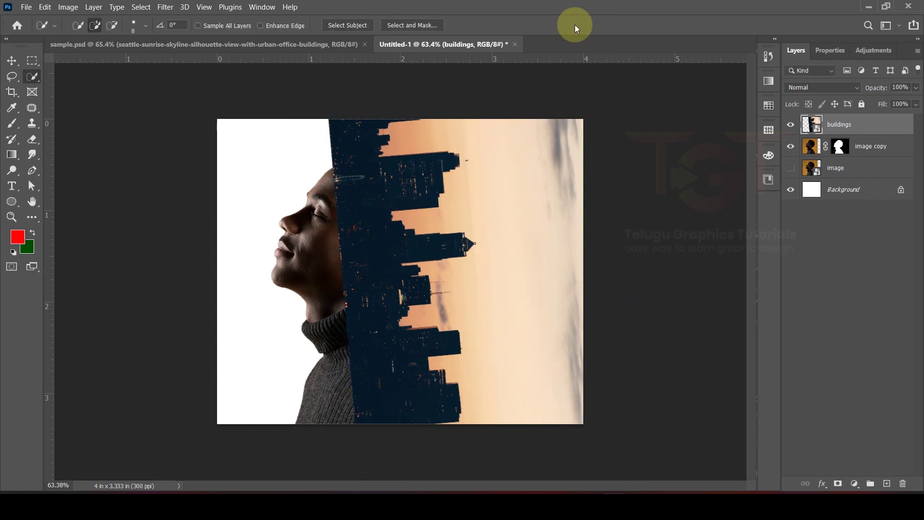
- Set the buildings layer's blend mode to Lighten and select the Background layer
click(806, 88)
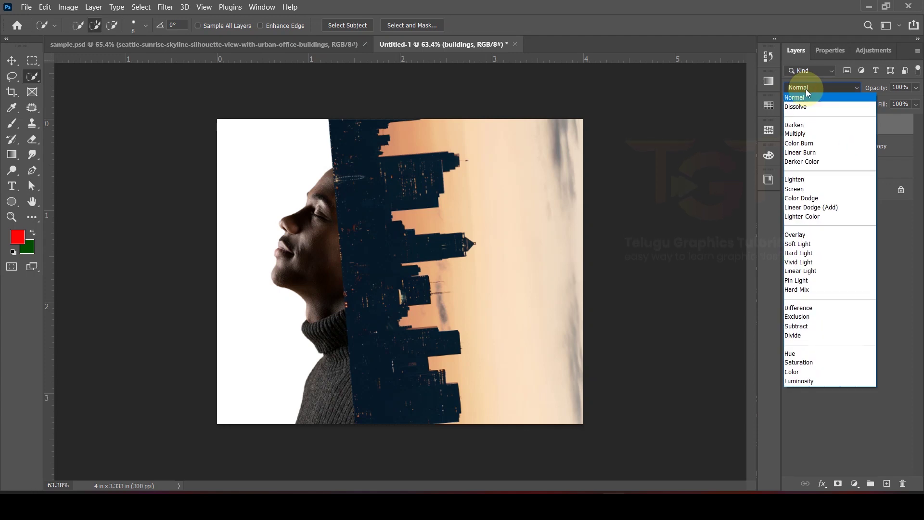
click(791, 180)
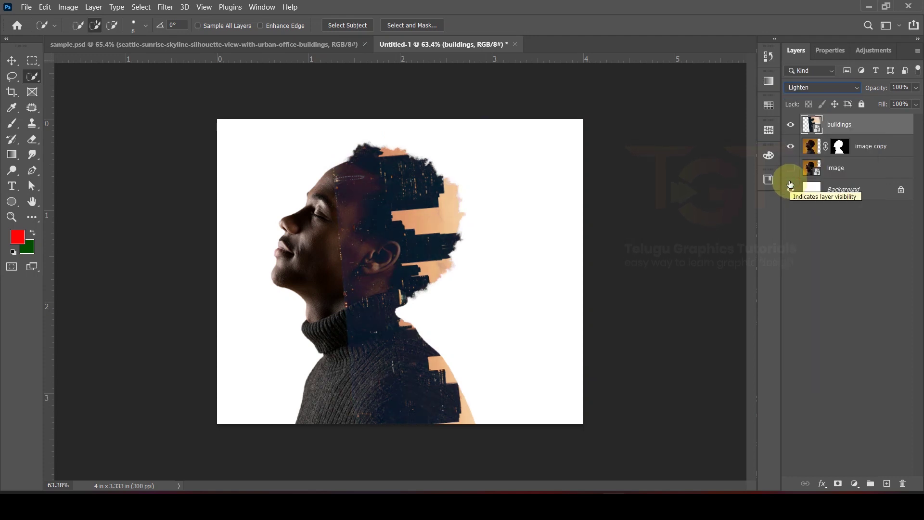
click(870, 193)
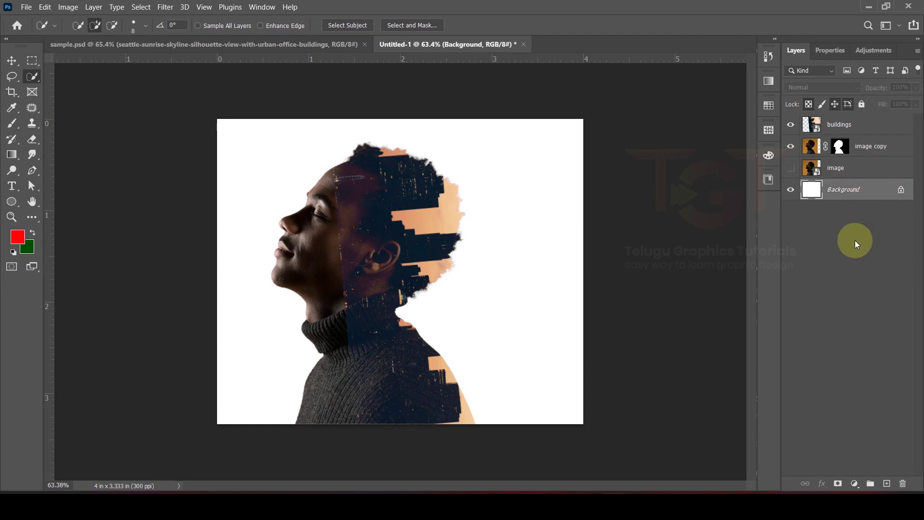
- Add a Solid Color fill layer using peach db946a sampled from the sky
click(851, 480)
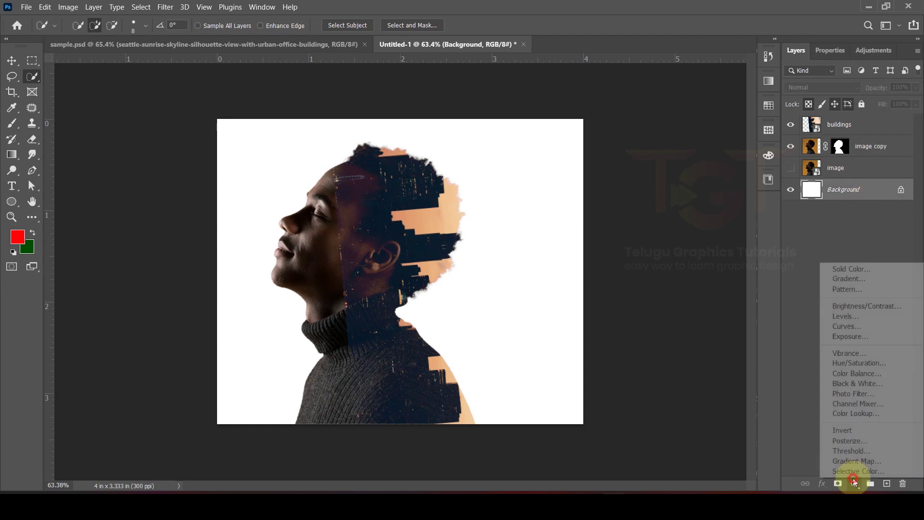
click(860, 270)
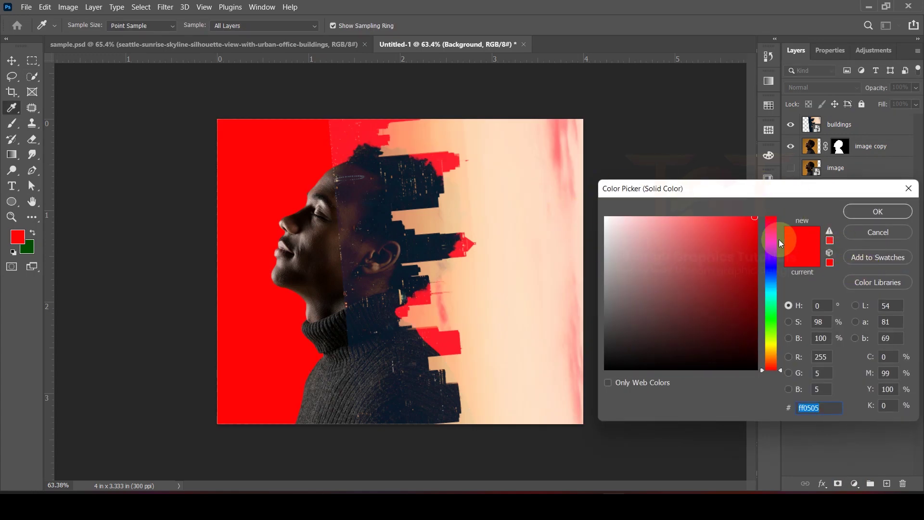
mouse_move(711, 269)
mouse_down()
mouse_move(714, 302)
mouse_move(737, 233)
mouse_move(658, 218)
mouse_move(670, 322)
mouse_move(642, 264)
mouse_move(665, 223)
mouse_move(698, 313)
mouse_move(688, 332)
mouse_up()
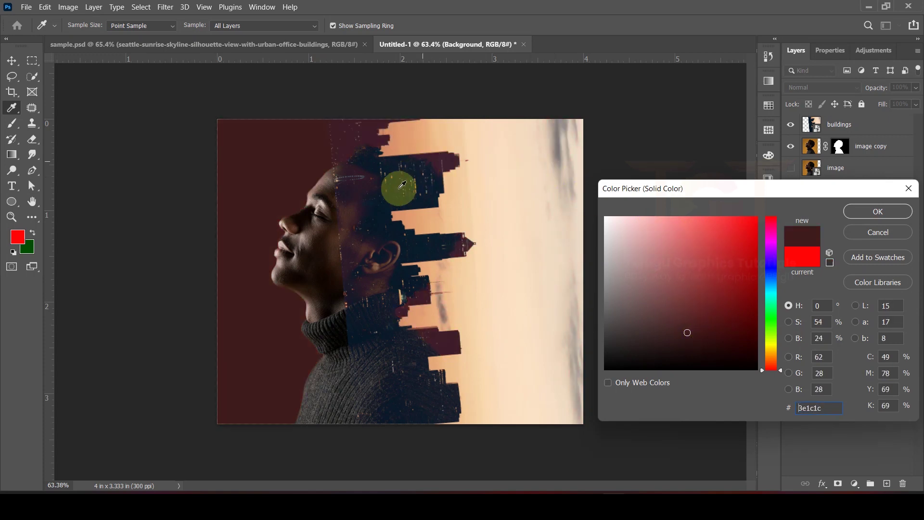
click(400, 214)
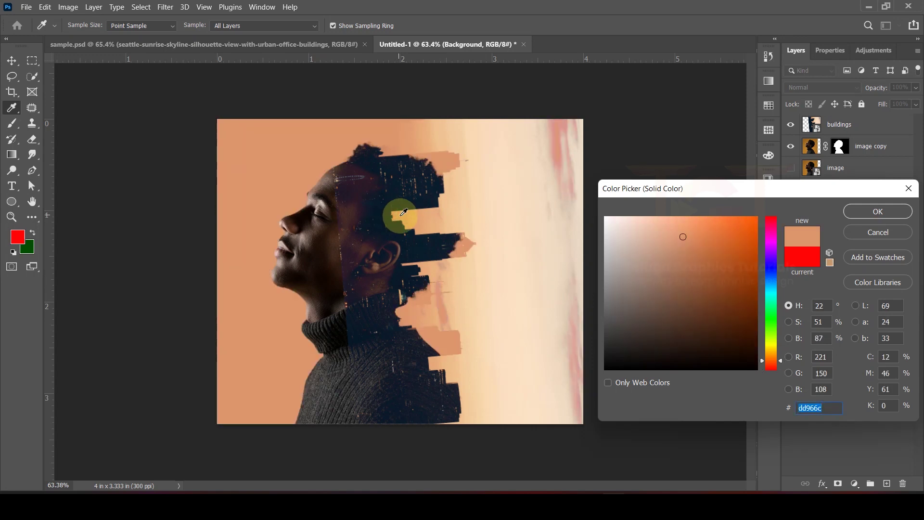
click(424, 213)
drag(413, 214, 406, 211)
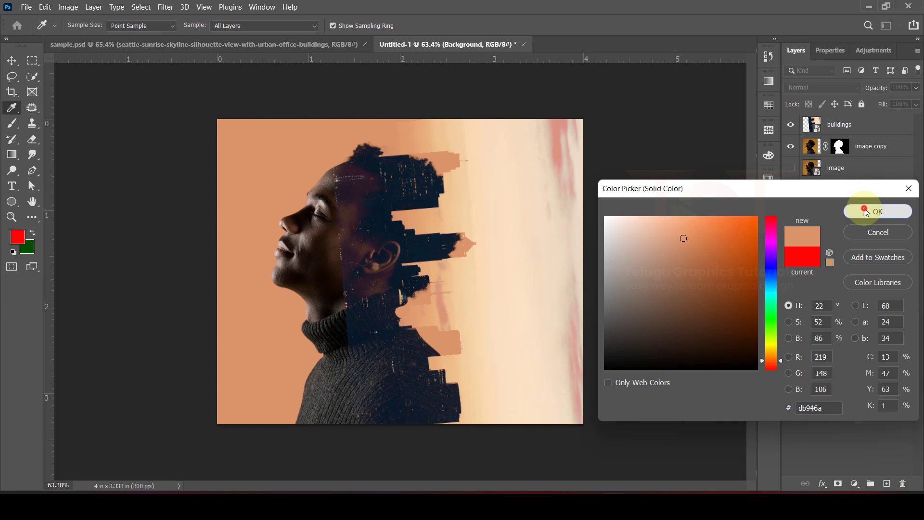
click(867, 212)
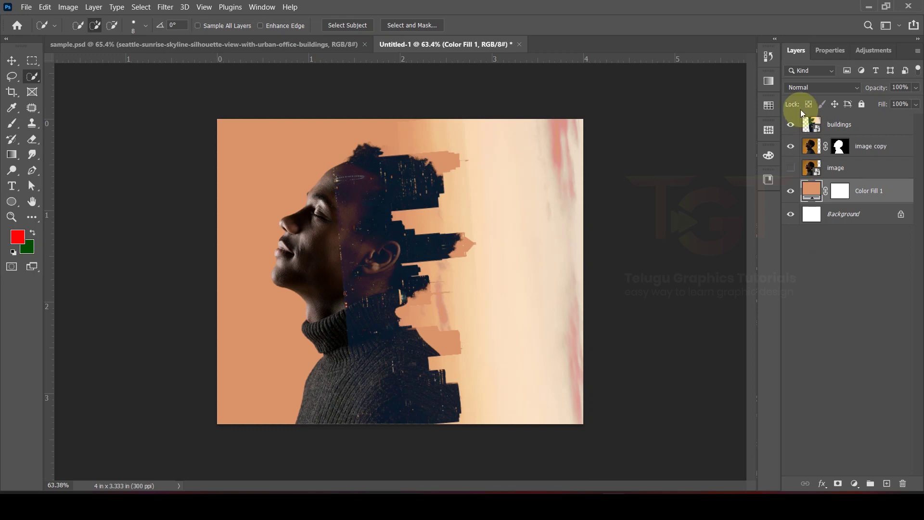
click(808, 128)
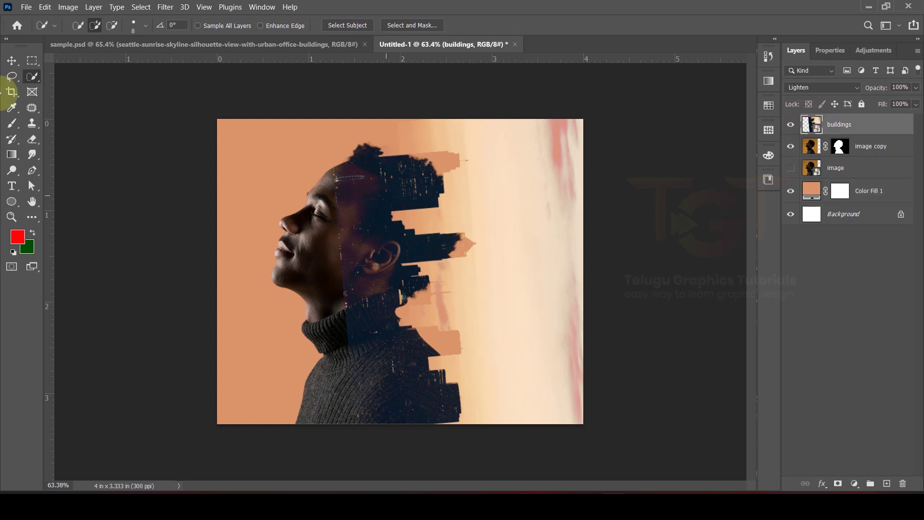
- Nudge the skyline down with the Move tool and set image copy to Luminosity blending
click(12, 59)
drag(425, 204, 420, 181)
click(813, 146)
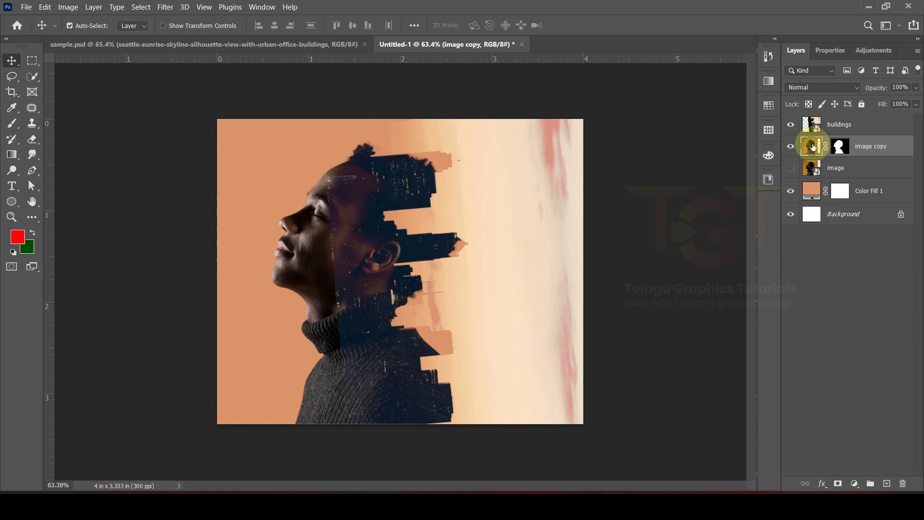
click(813, 88)
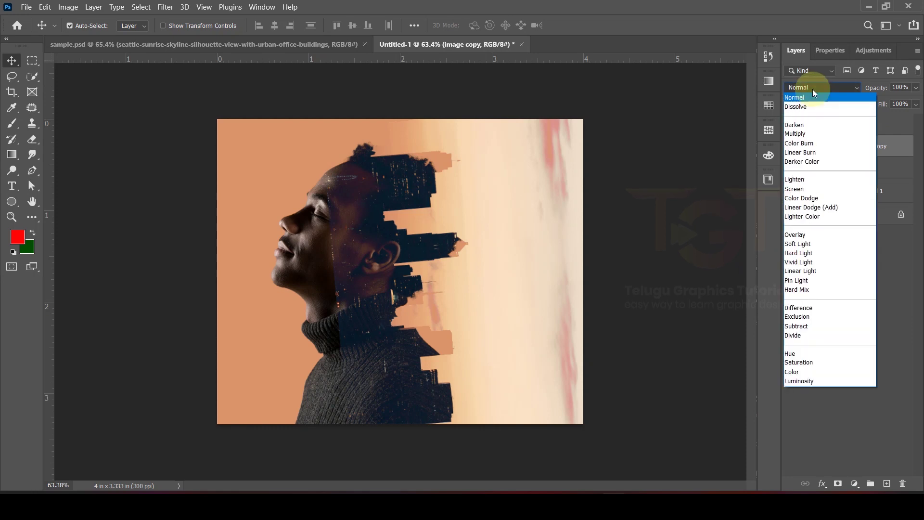
click(798, 382)
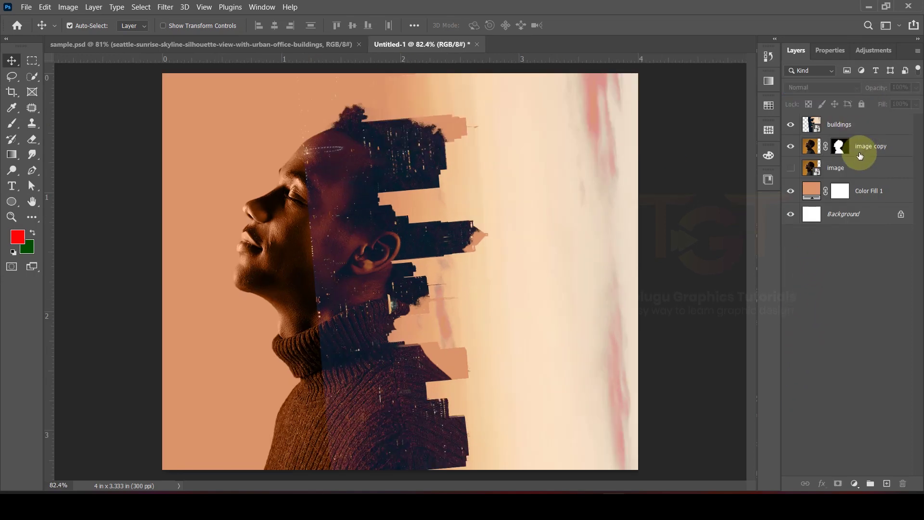
- Toggle the image copy layer's visibility to compare the Luminosity effect
click(864, 147)
click(791, 146)
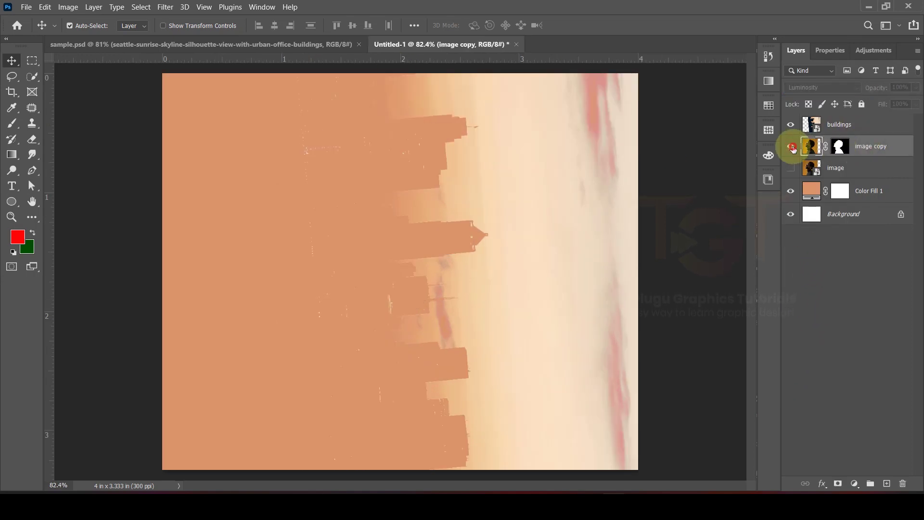
click(791, 146)
click(839, 146)
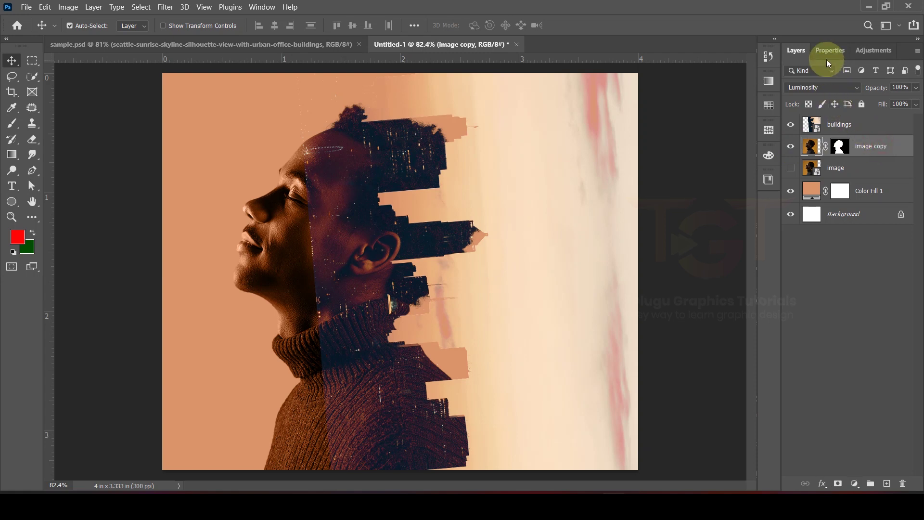
click(855, 483)
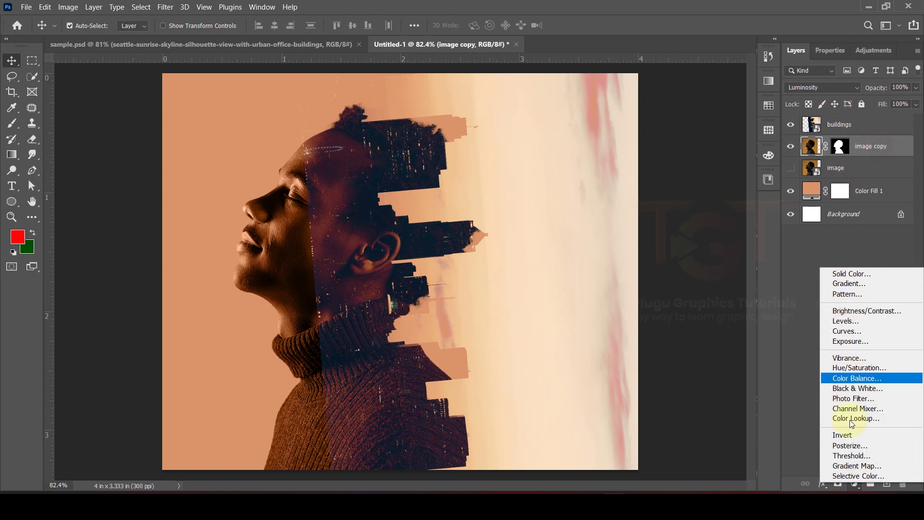
- Add a Levels 1 adjustment with input black 14 and midtones 1.31
click(838, 322)
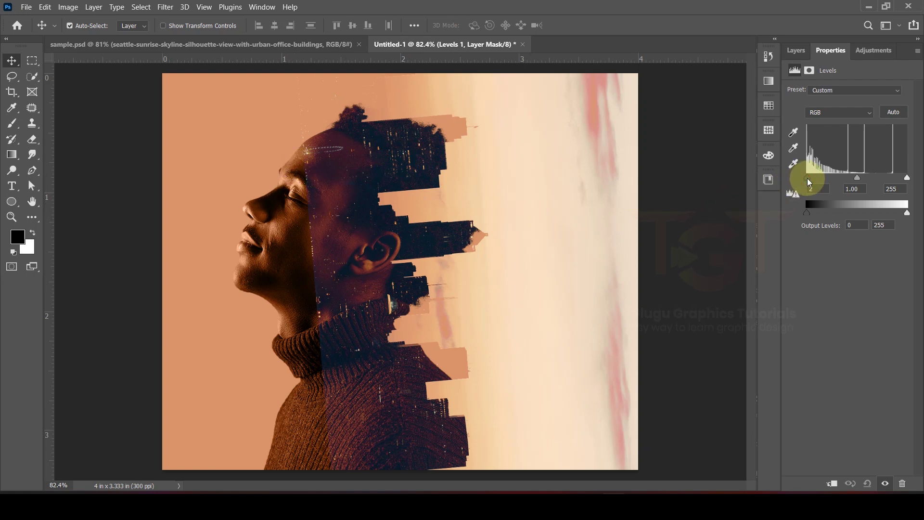
mouse_move(812, 182)
mouse_down()
mouse_move(842, 182)
mouse_move(800, 183)
mouse_move(811, 182)
mouse_up()
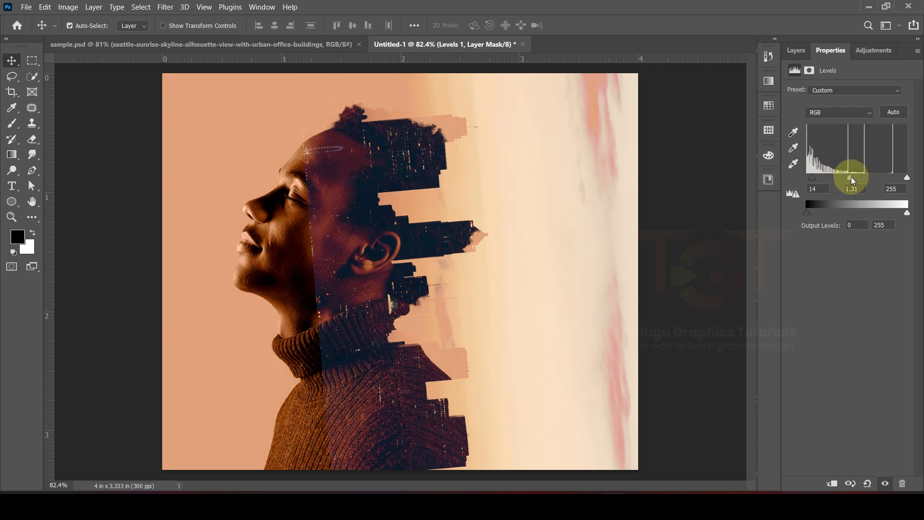
click(796, 50)
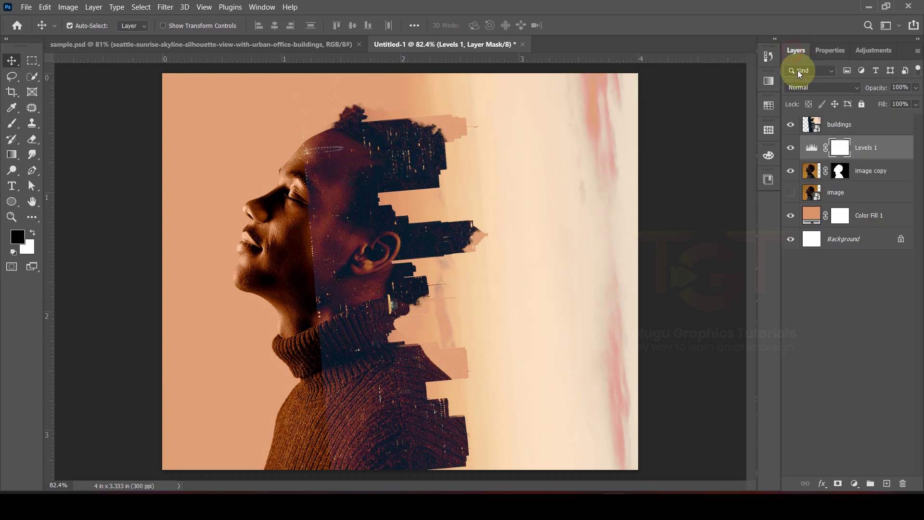
- Add a Levels 2 adjustment above buildings with inputs 17 / 1.12 / 255
click(854, 125)
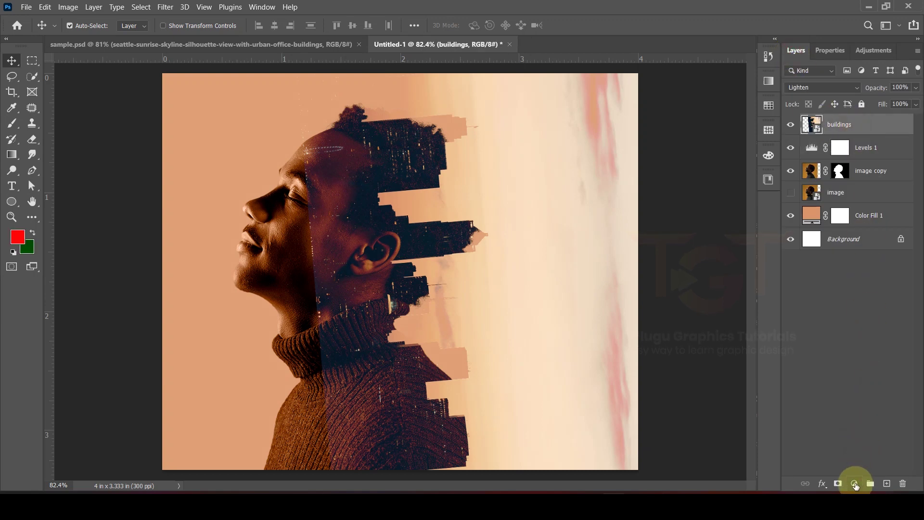
click(856, 484)
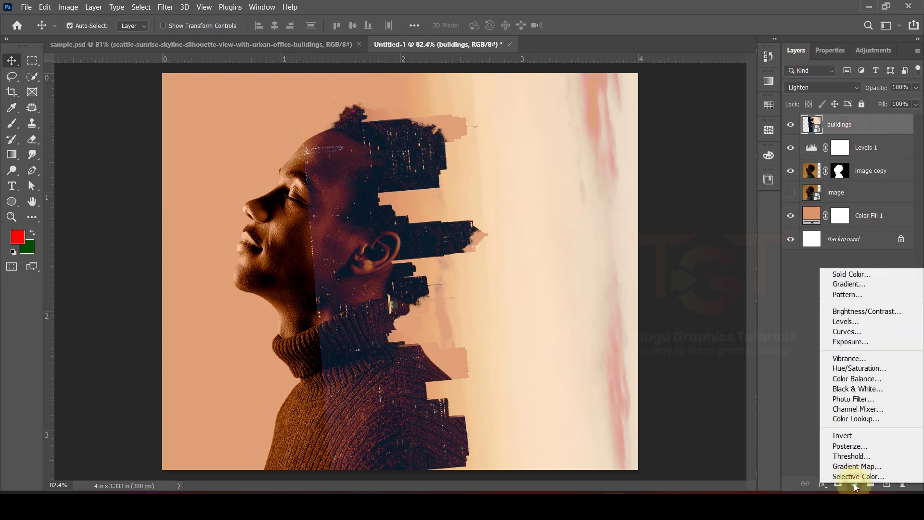
click(837, 321)
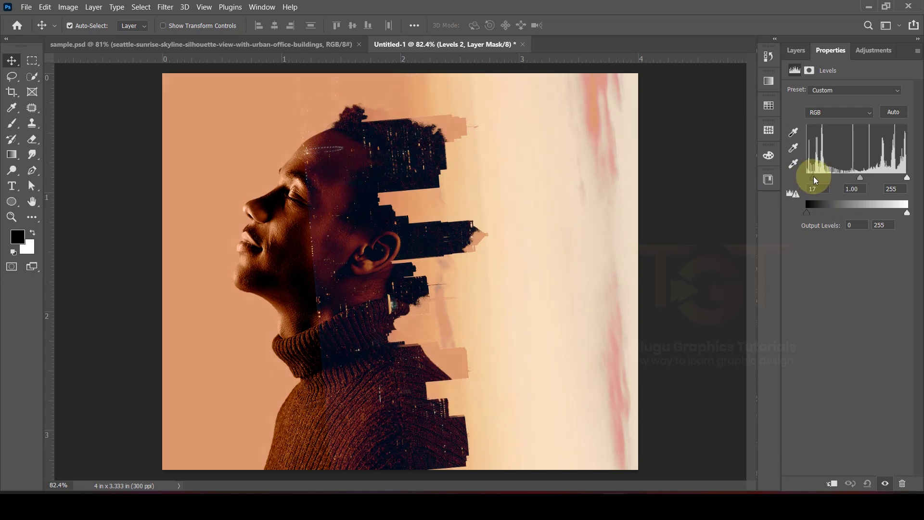
mouse_move(866, 180)
mouse_down()
mouse_move(850, 180)
mouse_move(860, 180)
mouse_up()
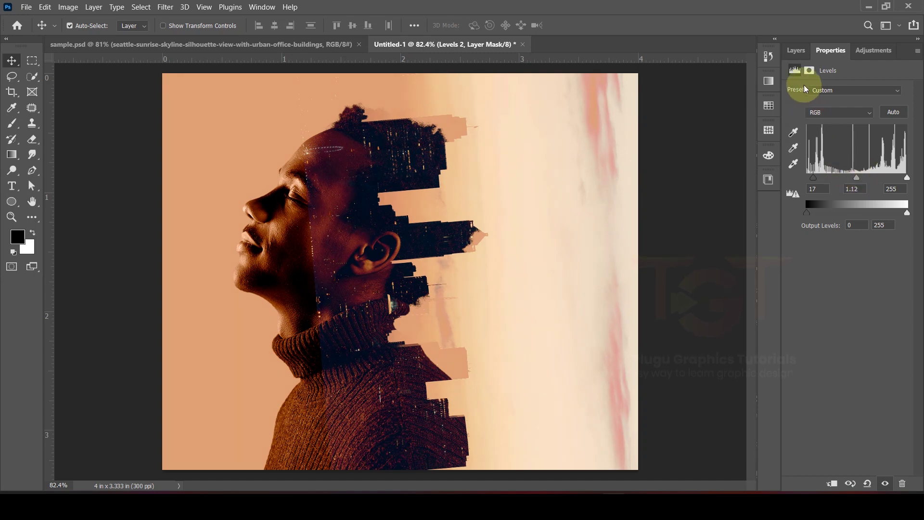
click(795, 51)
- Add a layer mask to 'buildings' and set a soft round 100 px brush to 45% opacity, 40% flow
click(809, 149)
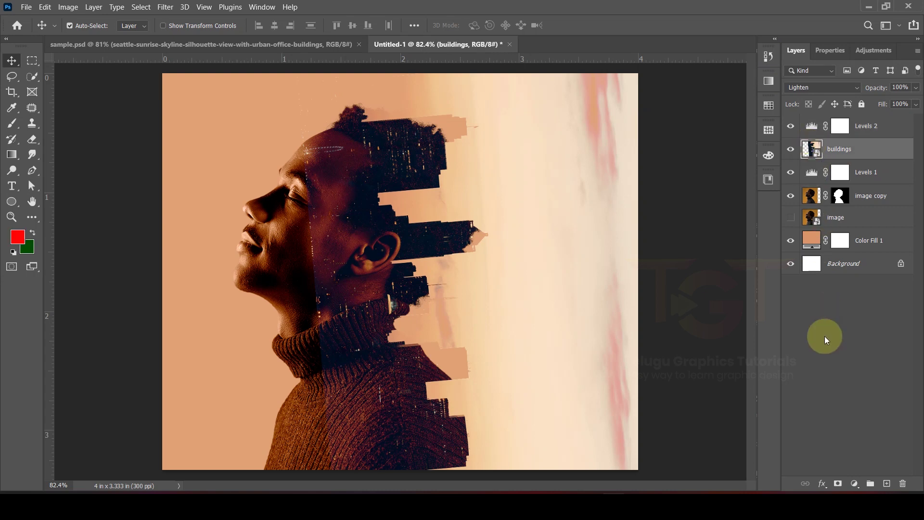
click(837, 484)
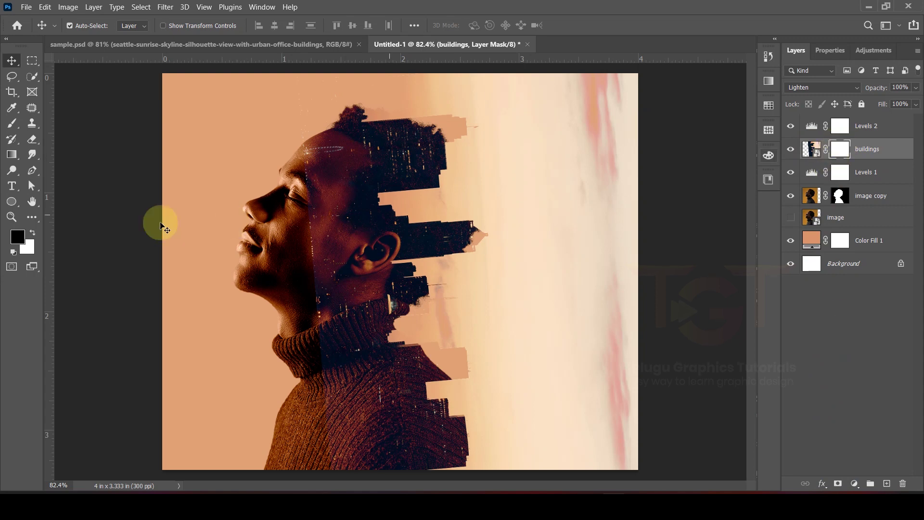
click(12, 124)
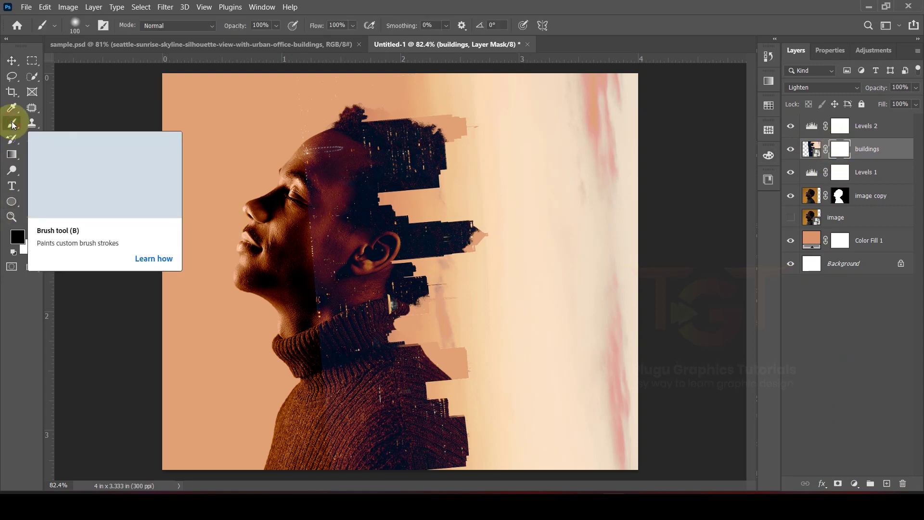
click(69, 25)
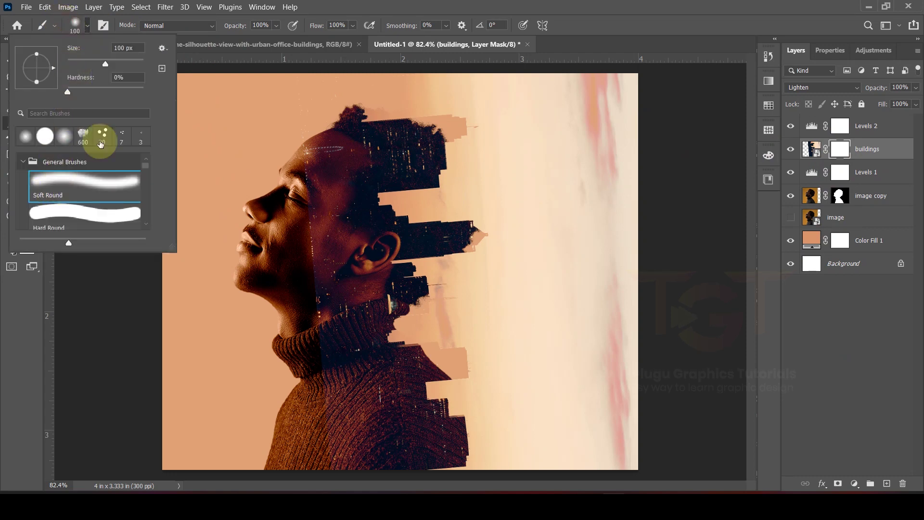
click(221, 25)
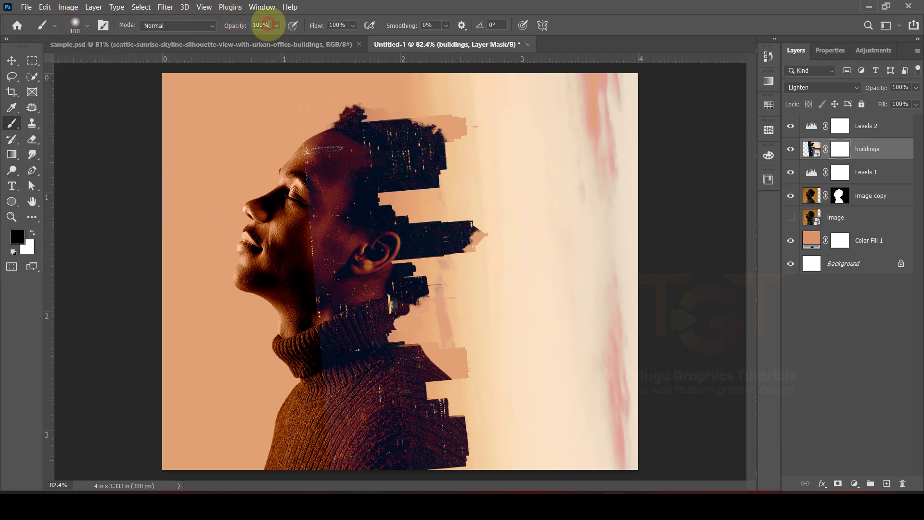
click(269, 26)
text(45)
text(40)
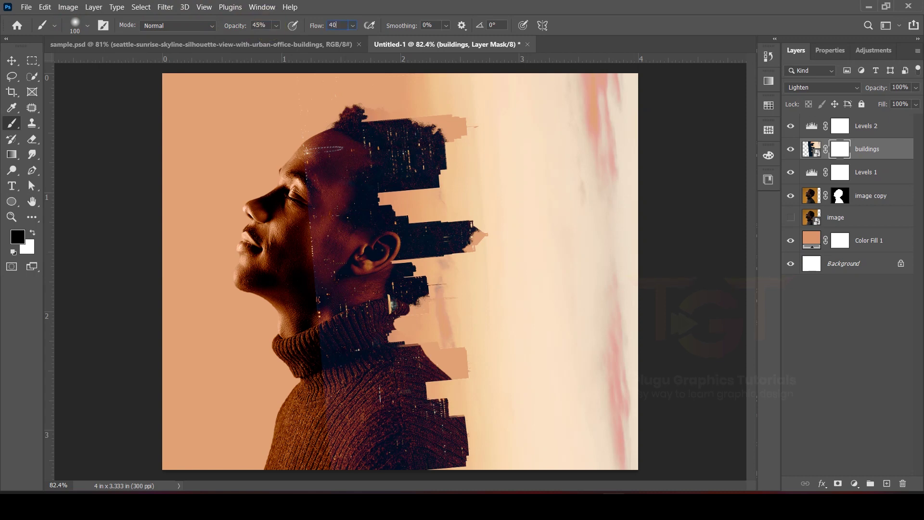
- Paint black on the buildings mask over the cheek, forehead and top of the head
key(Return)
scroll(305, 241, up, 2)
scroll(306, 240, up, 2)
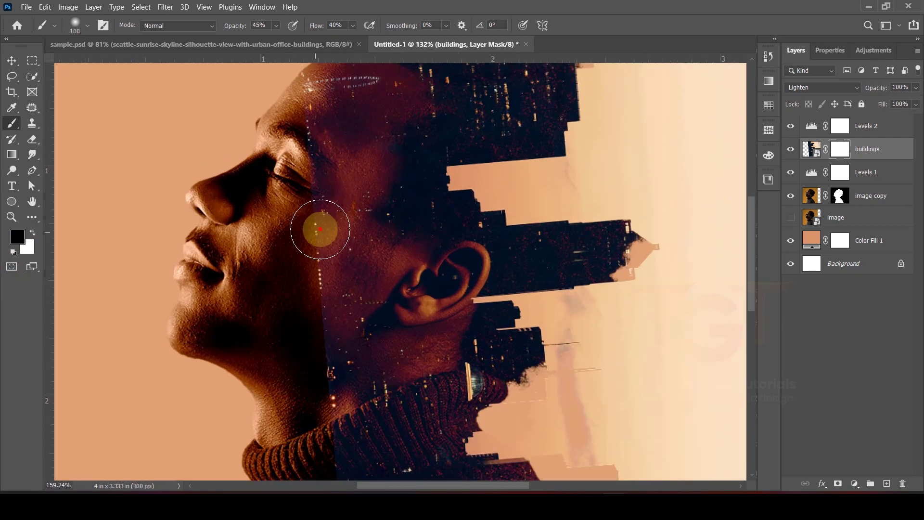
drag(321, 270, 313, 288)
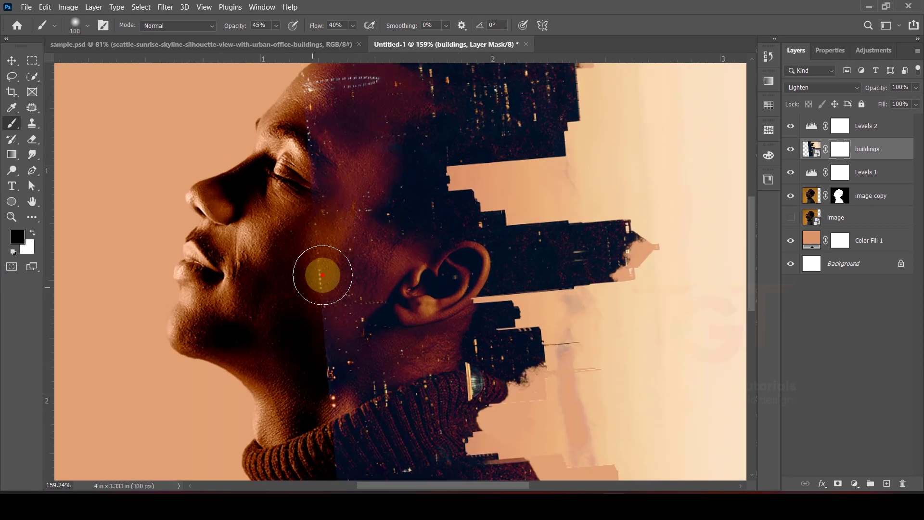
scroll(310, 254, up, 3)
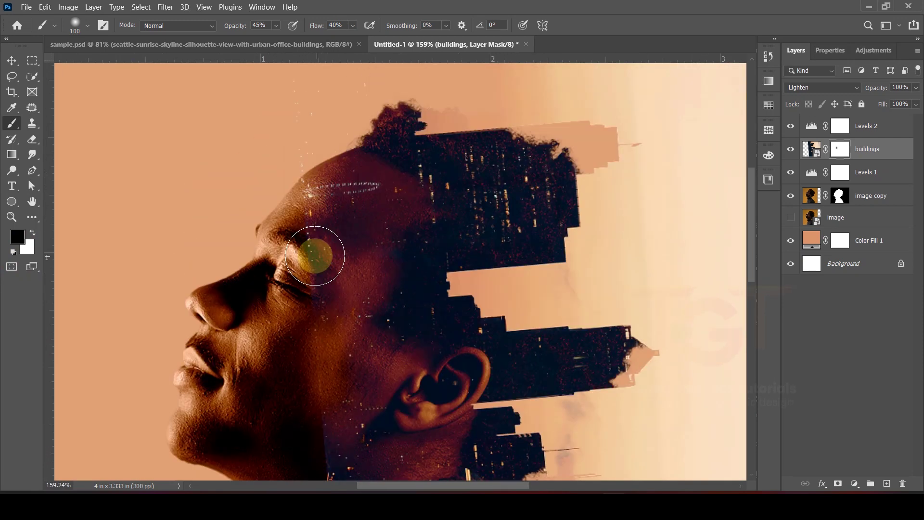
click(310, 243)
mouse_move(305, 227)
mouse_down()
mouse_move(313, 206)
mouse_move(357, 188)
mouse_up()
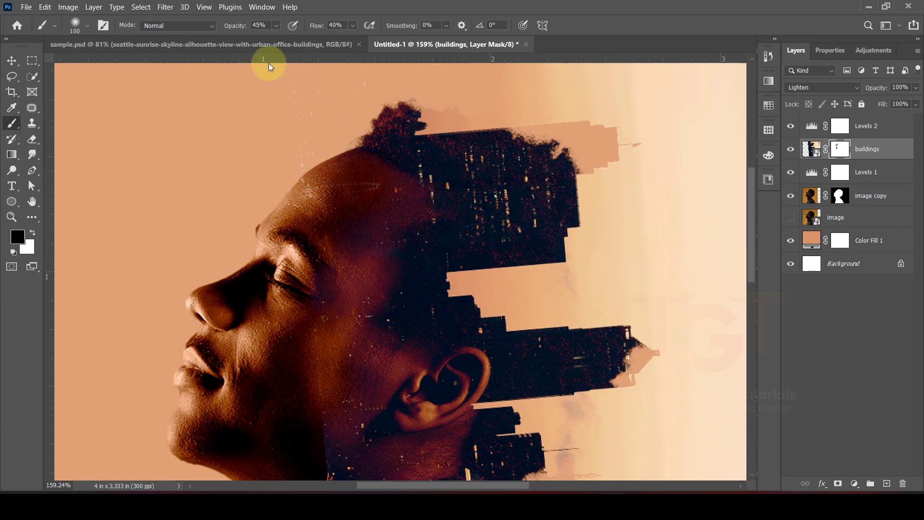
mouse_move(316, 148)
mouse_down()
mouse_move(297, 154)
mouse_move(293, 129)
mouse_move(294, 160)
mouse_move(361, 192)
mouse_up()
scroll(347, 316, down, 4)
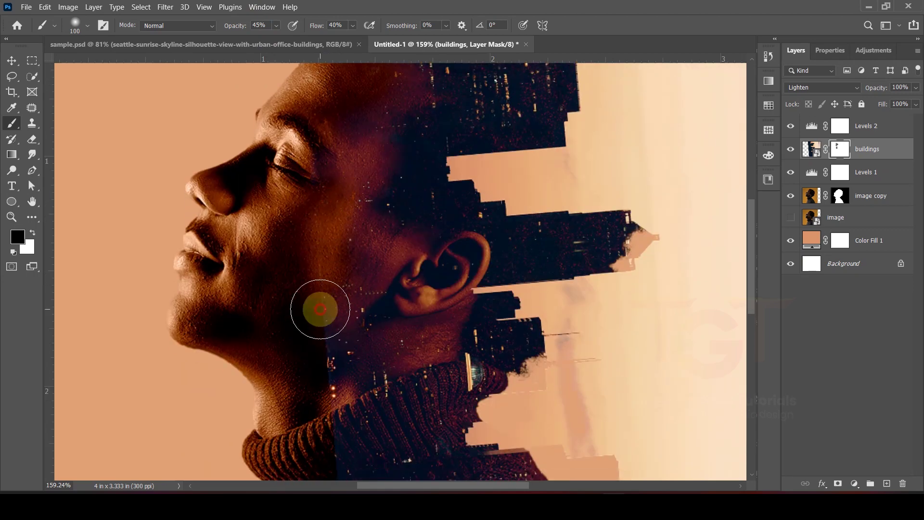
scroll(330, 382, down, 2)
scroll(341, 355, down, 6)
scroll(345, 316, up, 7)
scroll(323, 182, up, 6)
mouse_move(390, 188)
mouse_down()
mouse_move(407, 180)
mouse_move(433, 189)
mouse_move(420, 184)
mouse_up()
- Shrink the brush to 80 px and paint along the curly hair edge over the building tops
key(bracketleft)
key(bracketleft)
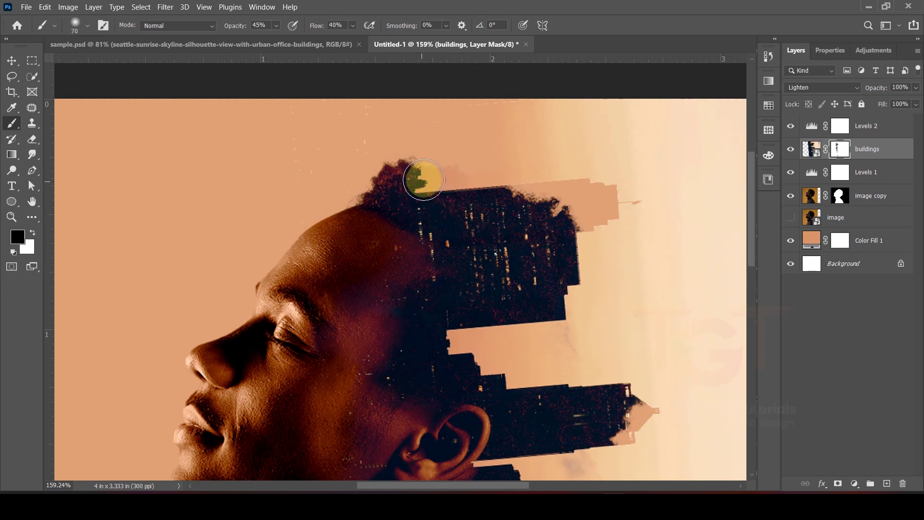
scroll(424, 180, up, 4)
drag(420, 198, 407, 208)
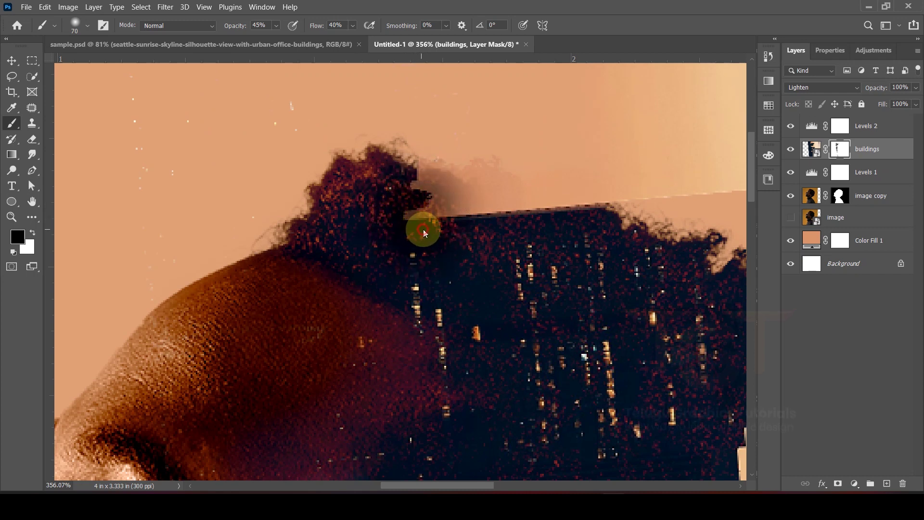
mouse_move(436, 220)
mouse_down()
mouse_move(533, 207)
mouse_move(439, 201)
mouse_move(595, 207)
mouse_move(553, 218)
mouse_up()
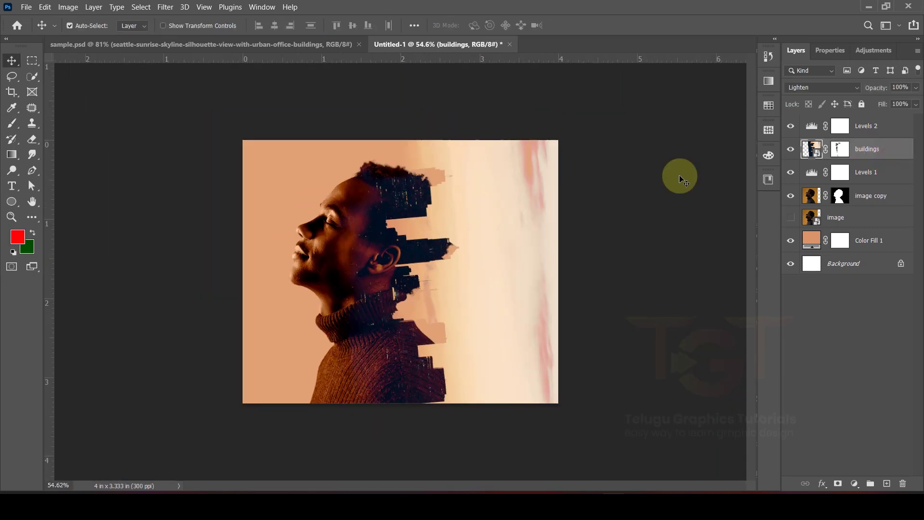
- Shift the buildings layer slightly to the left
scroll(363, 217, up, 3)
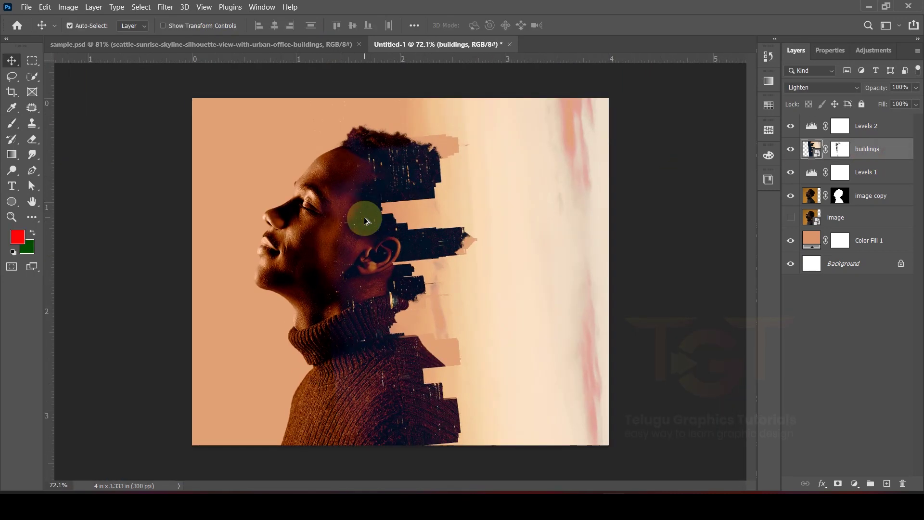
drag(420, 174, 409, 174)
key(ctrl+minus)
- Crop in the left and right sides of the portrait, then raise the bottom edge toward a square
click(11, 92)
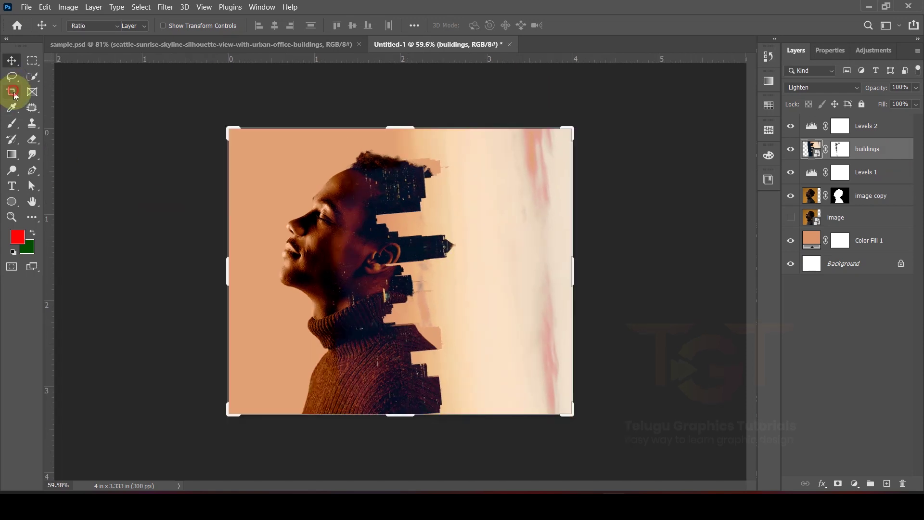
drag(572, 264, 550, 253)
drag(413, 247, 412, 248)
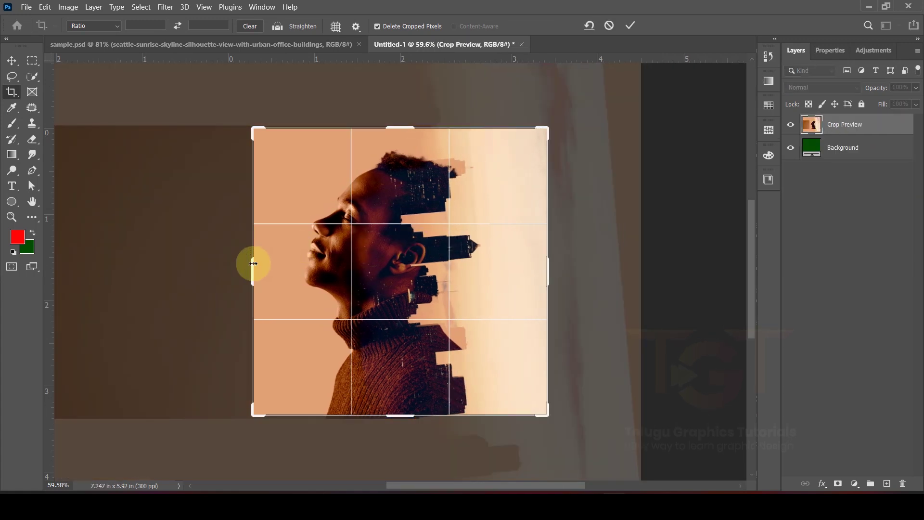
drag(253, 263, 262, 258)
click(630, 26)
click(404, 417)
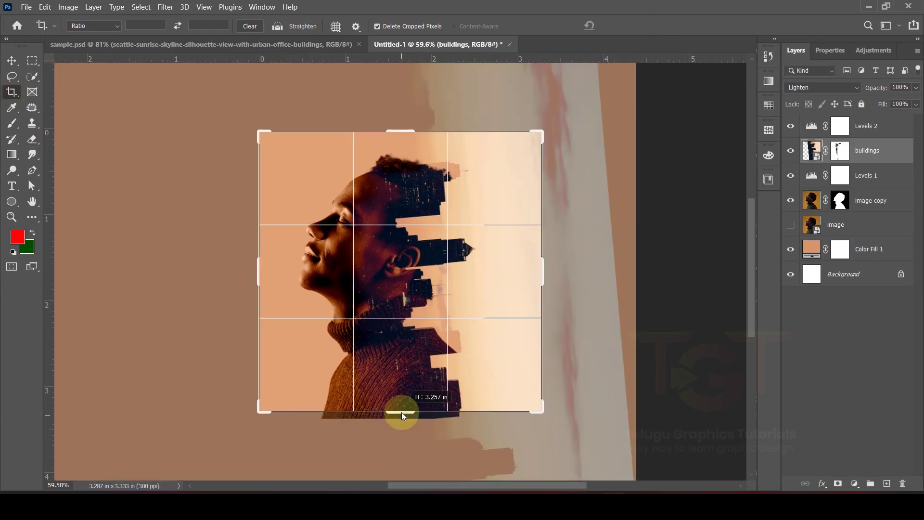
- Commit the crop and add the PngItem_507278 bird flock, rotated, shrunk and placed right of the skyline
key(Return)
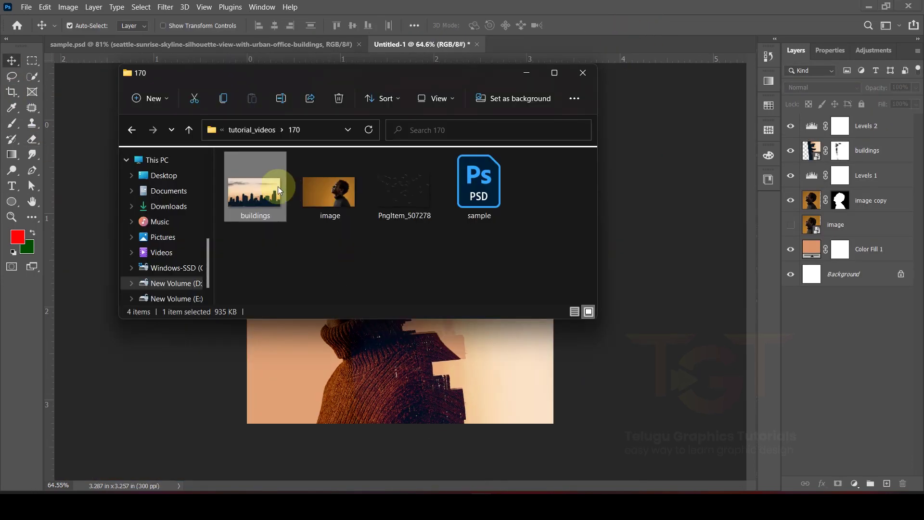
drag(390, 195, 491, 333)
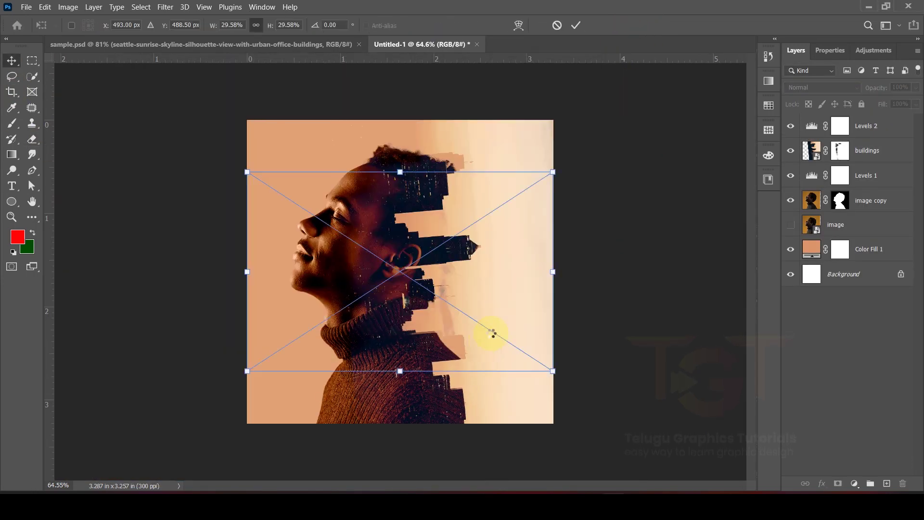
drag(563, 172, 433, 347)
drag(413, 241, 530, 263)
drag(583, 362, 521, 264)
- Apply a Levels smart filter to the birds, raising input black to about 74
click(576, 25)
key(ctrl+0)
click(68, 7)
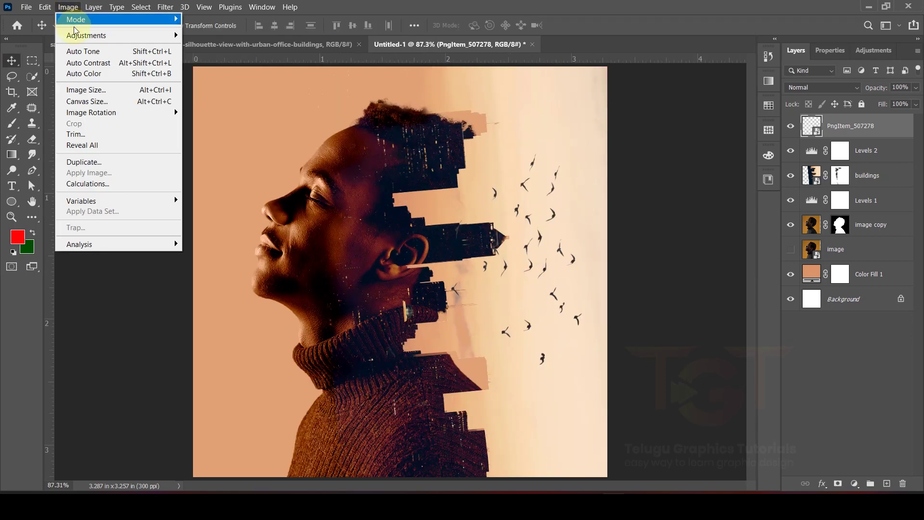
mouse_move(77, 35)
click(241, 47)
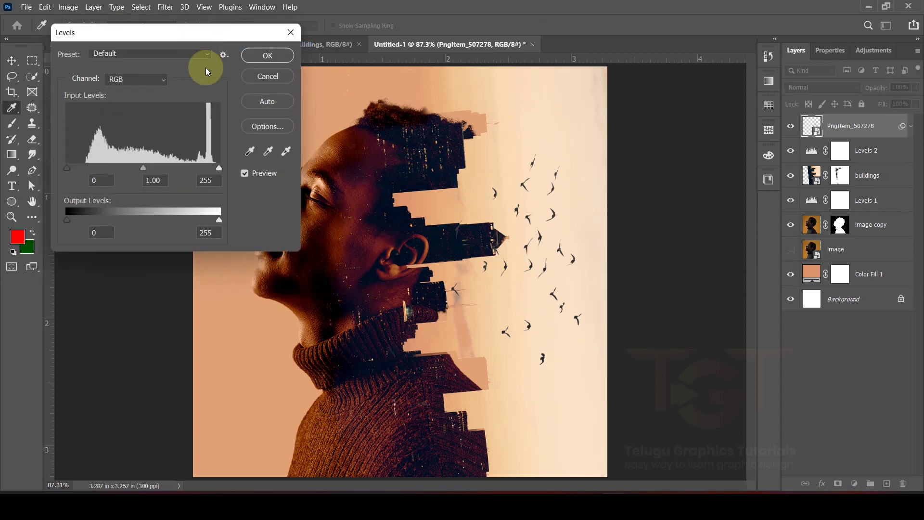
drag(68, 168, 111, 172)
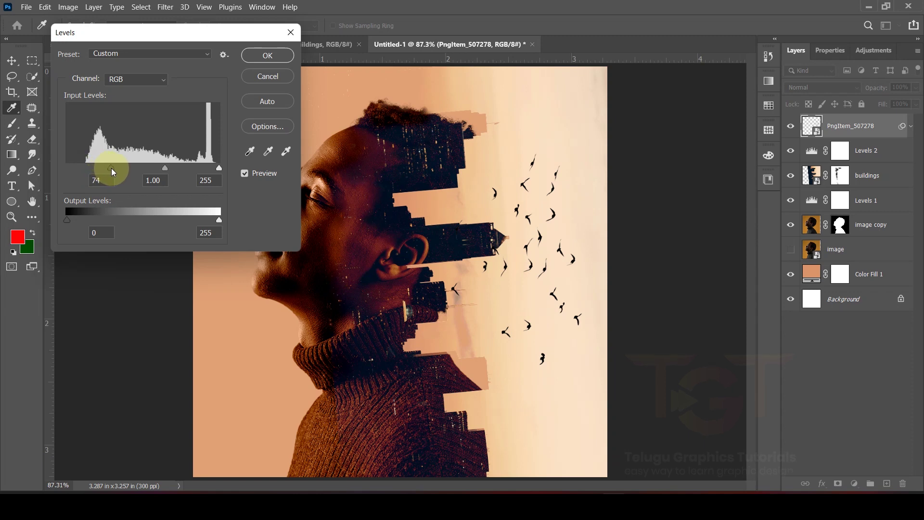
click(272, 54)
- Nudge the birds slightly up-left and deselect the layer
key(v)
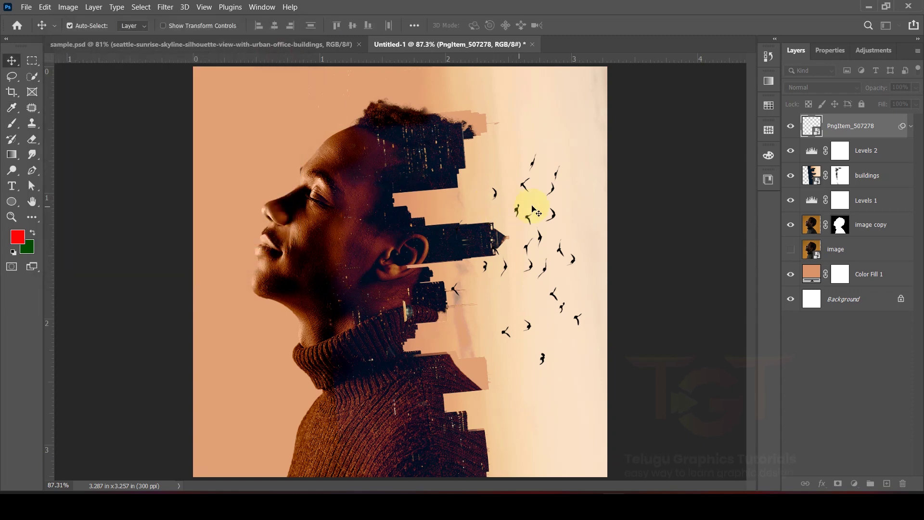
scroll(533, 207, down, 1)
scroll(544, 235, down, 1)
drag(499, 254, 498, 252)
click(595, 220)
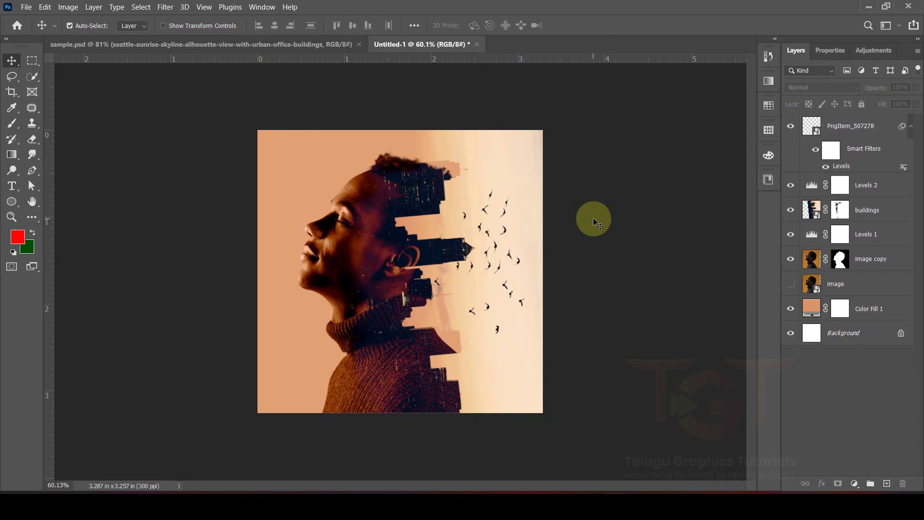